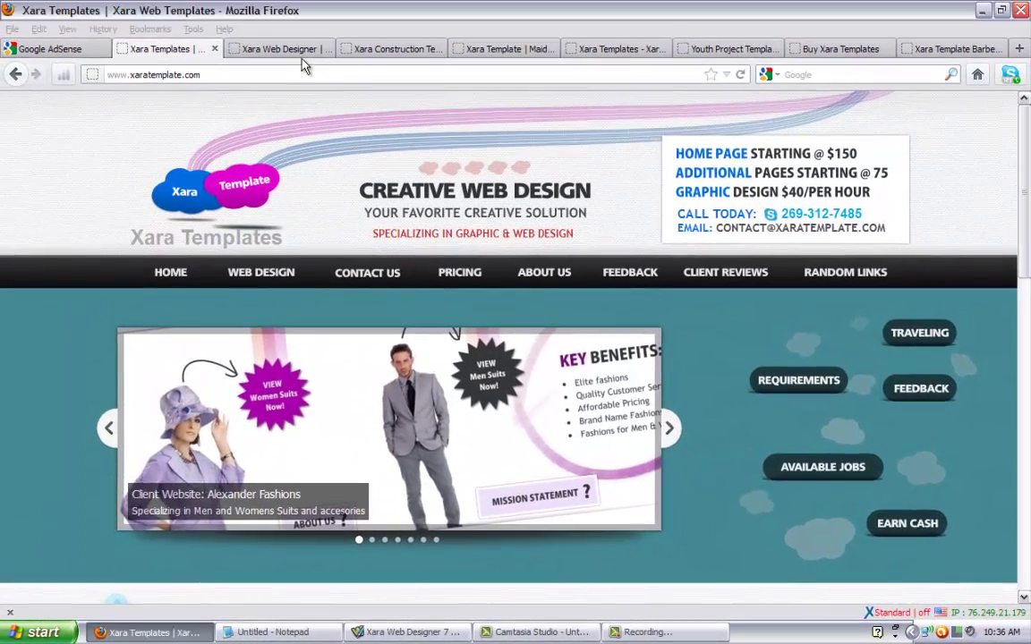
# Bring up the Aviation Training Airport template from xaratemplate.com in its Firefox tab
pyautogui.click(296, 54)
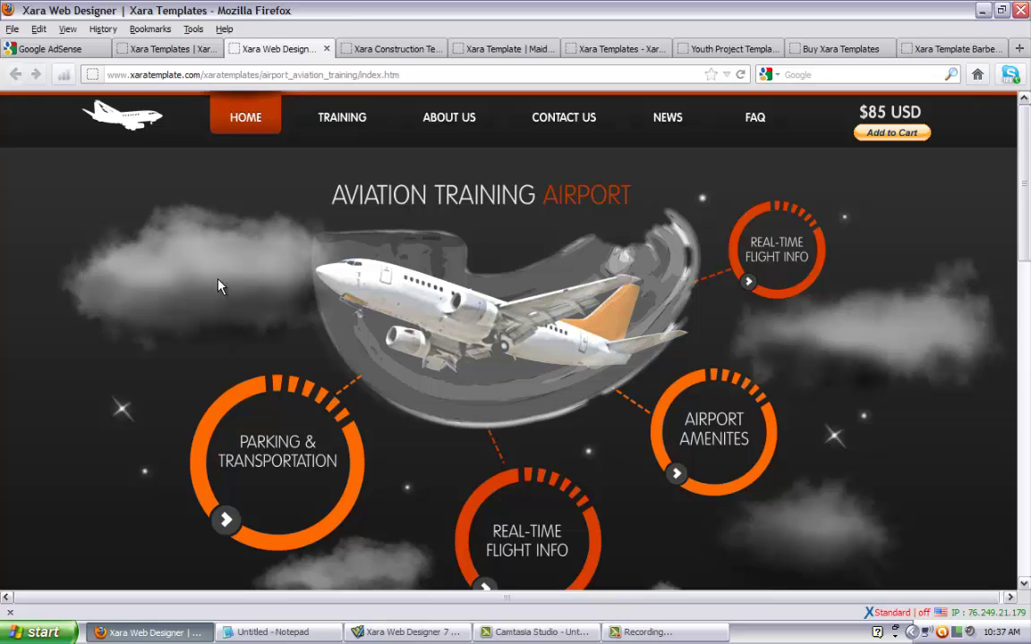
# Scroll through the Aviation Training Airport template page down to its footer
pyautogui.scroll(-5, 116, 340)
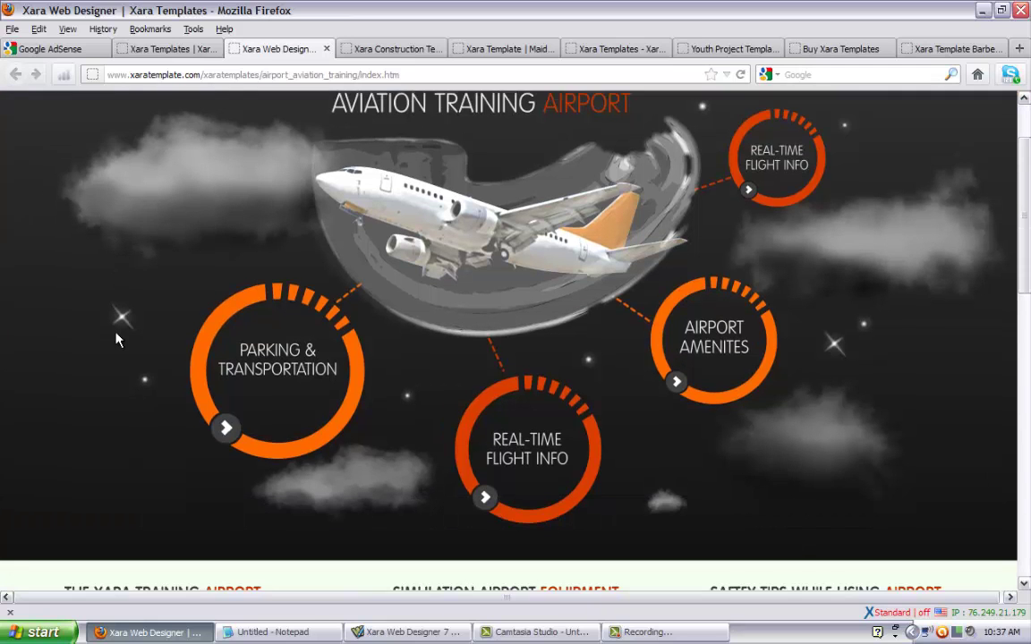
pyautogui.scroll(-7, 117, 340)
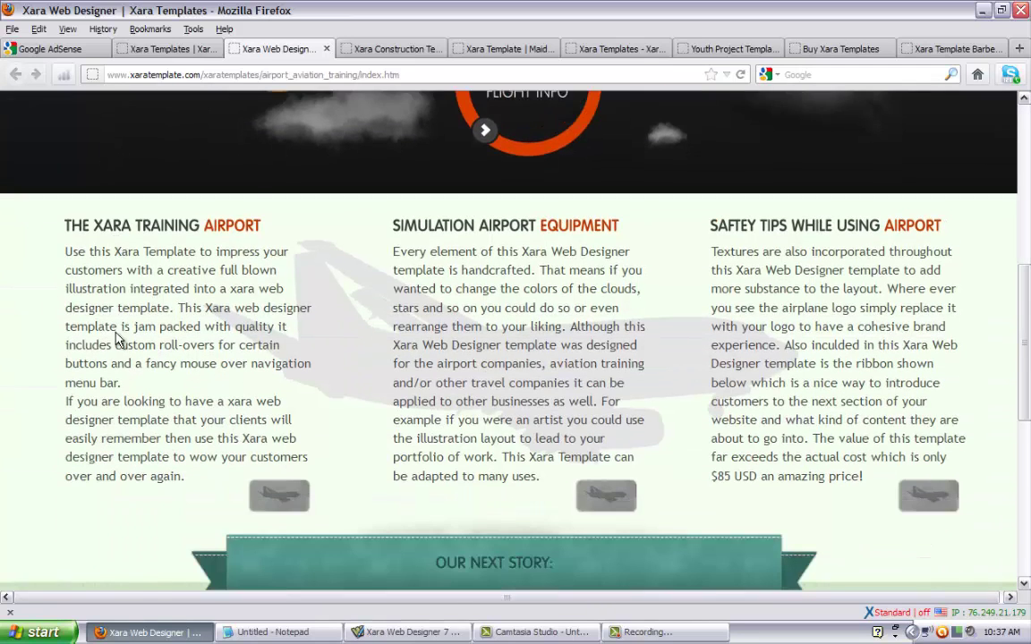
pyautogui.scroll(3, 117, 340)
pyautogui.scroll(-1, 336, 352)
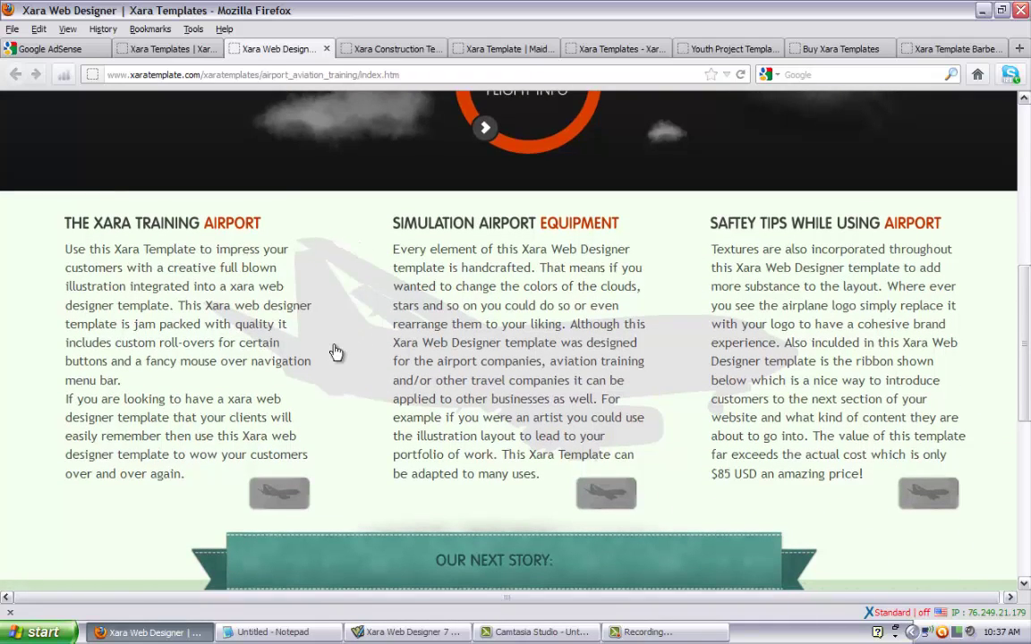
pyautogui.scroll(-3, 336, 352)
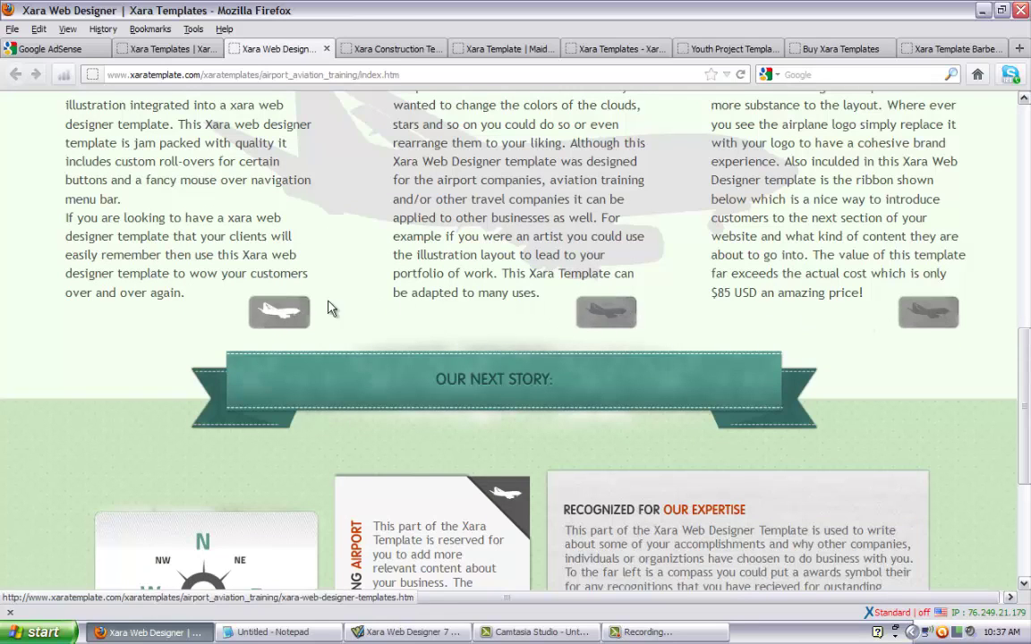
pyautogui.scroll(5, 353, 302)
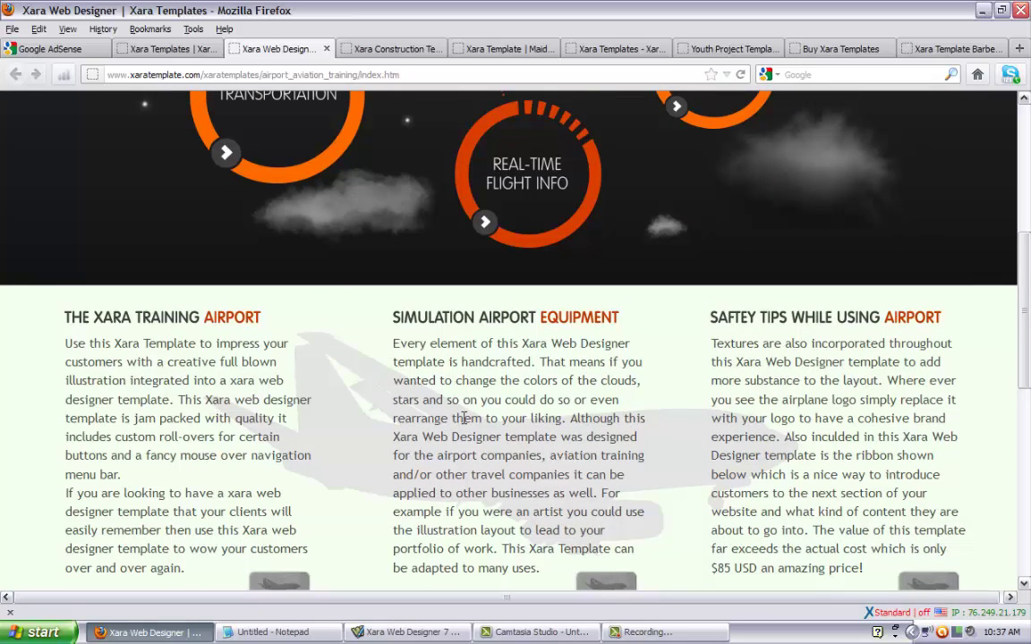
pyautogui.scroll(-3, 421, 367)
pyautogui.scroll(-5, 465, 425)
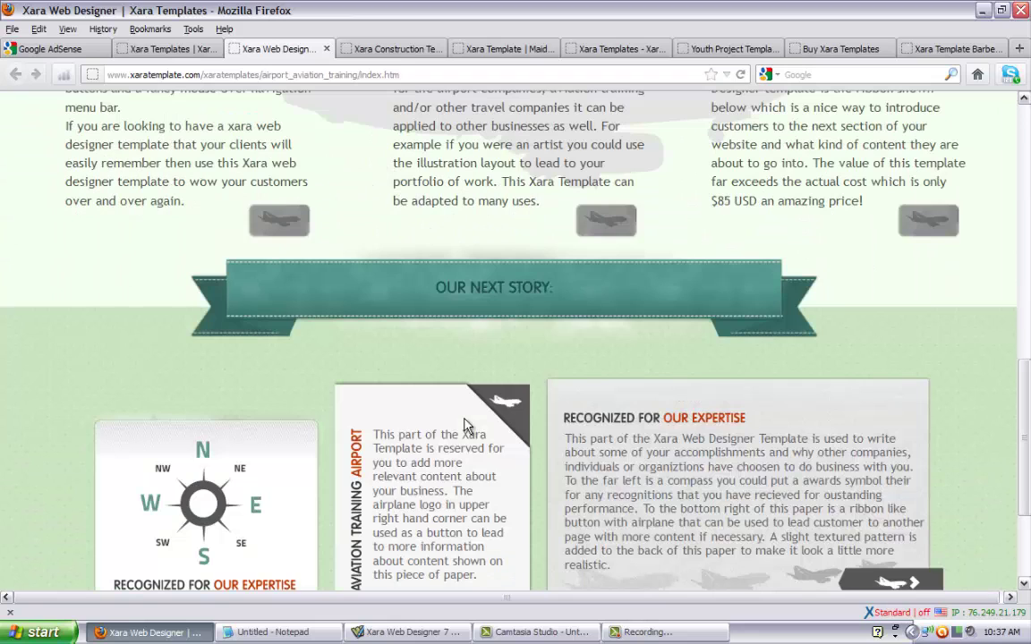
pyautogui.scroll(-2, 464, 425)
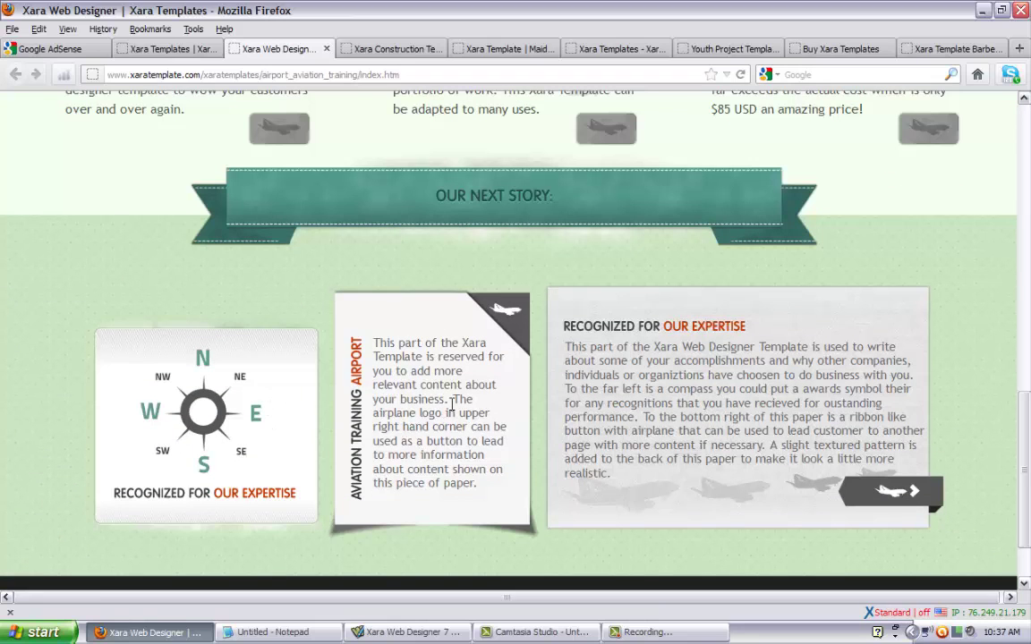
pyautogui.scroll(-2, 703, 472)
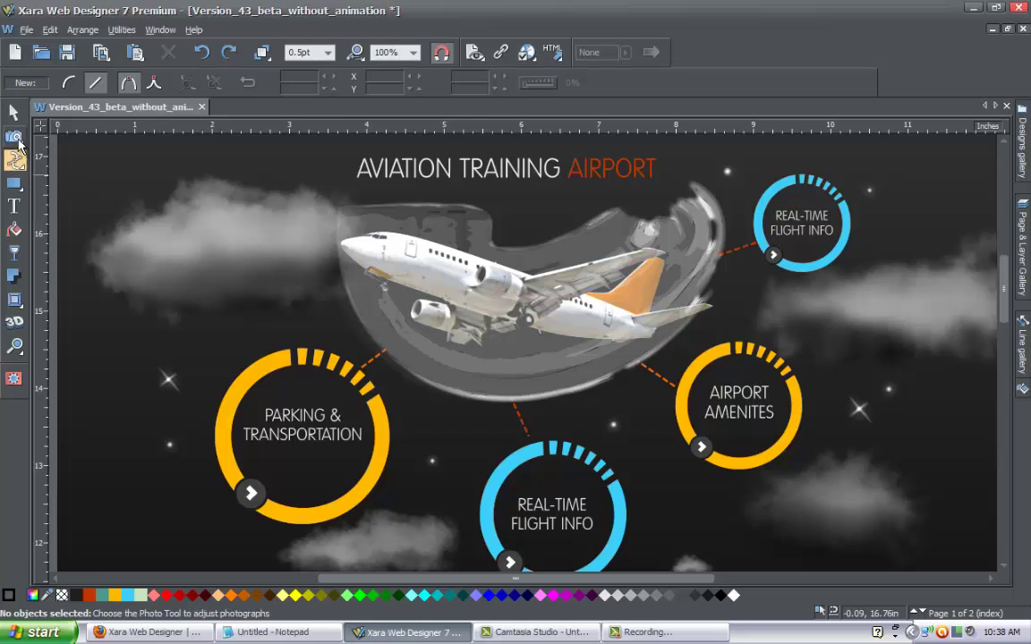
# Select the cloud photo, undo a trial rotation, then shrink it to about 4.01 × 2.03 in
pyautogui.click(13, 119)
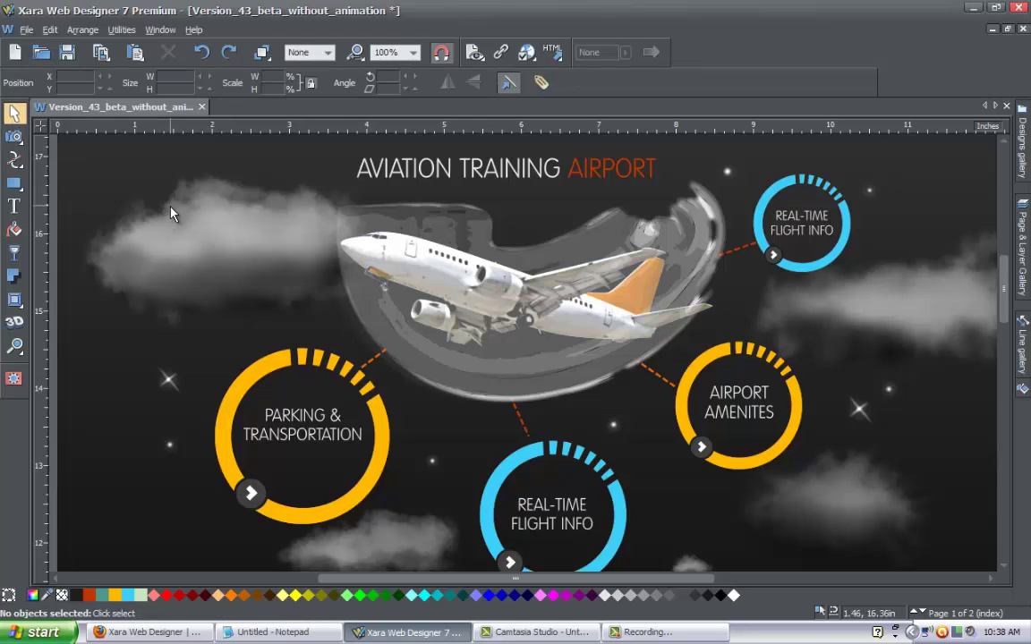
pyautogui.click(192, 227)
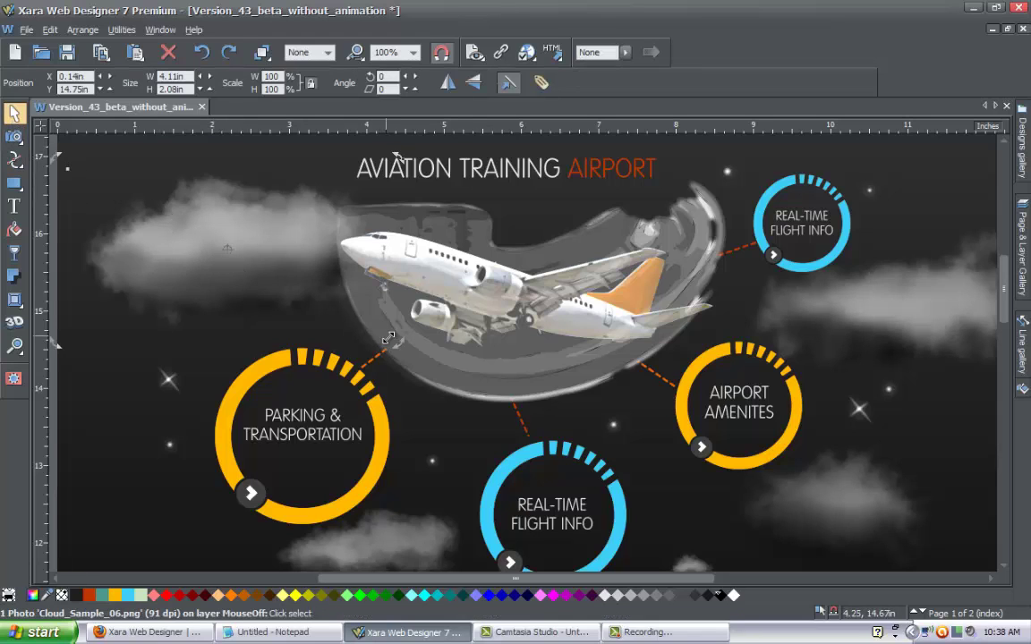
pyautogui.moveTo(355, 305); pyautogui.dragTo(300, 207)
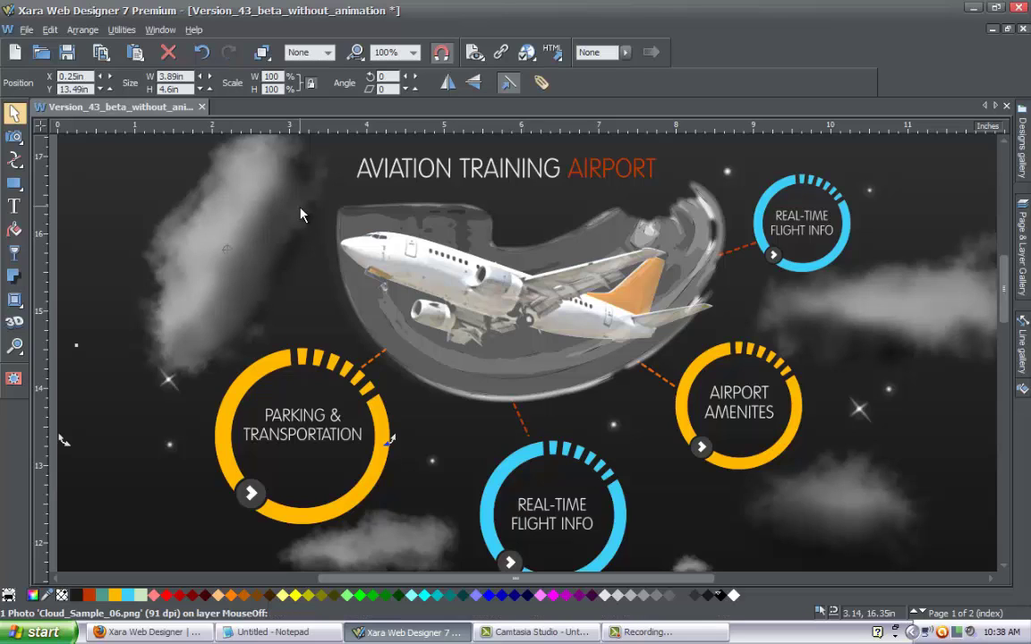
pyautogui.hotkey('ctrl', 'z')
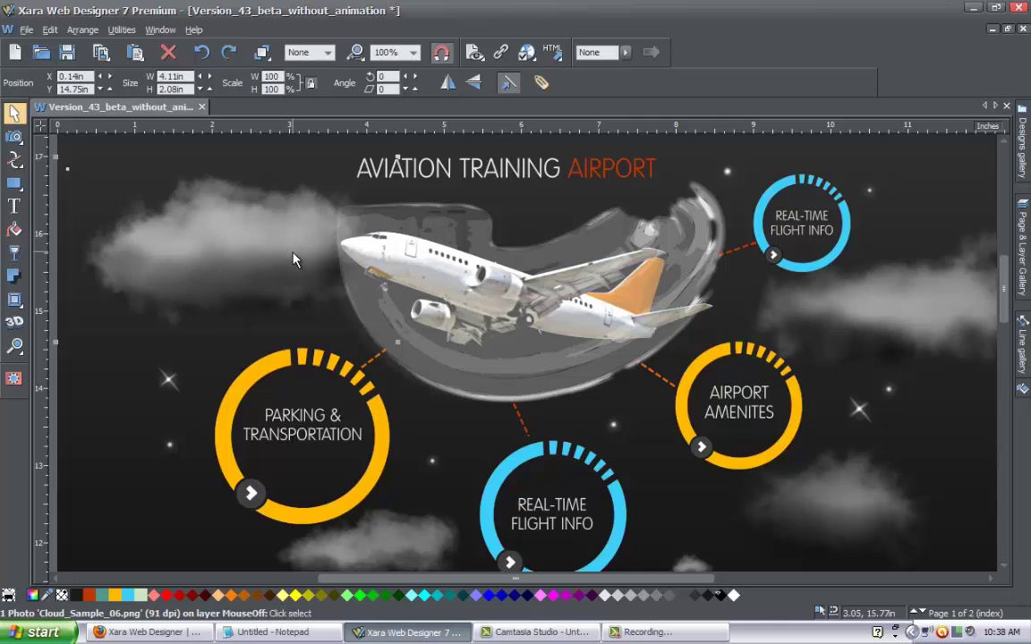
pyautogui.moveTo(395, 346); pyautogui.dragTo(391, 315)
# Set the cloud's Dark contone colour to a dark green in the Color editor
pyautogui.hotkey('ctrl', 'e')
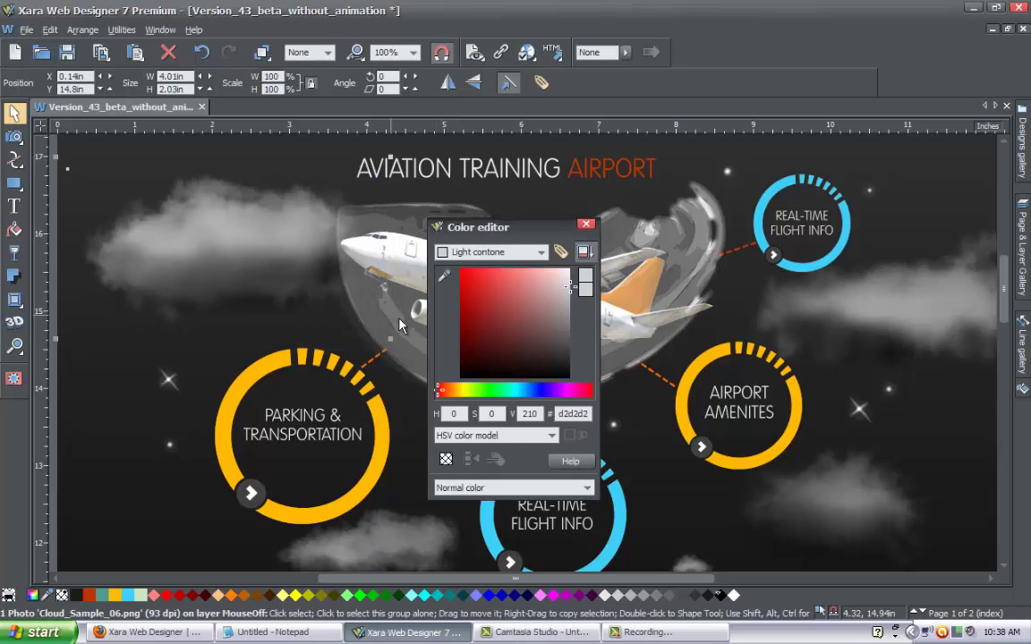
pyautogui.click(537, 252)
pyautogui.click(479, 263)
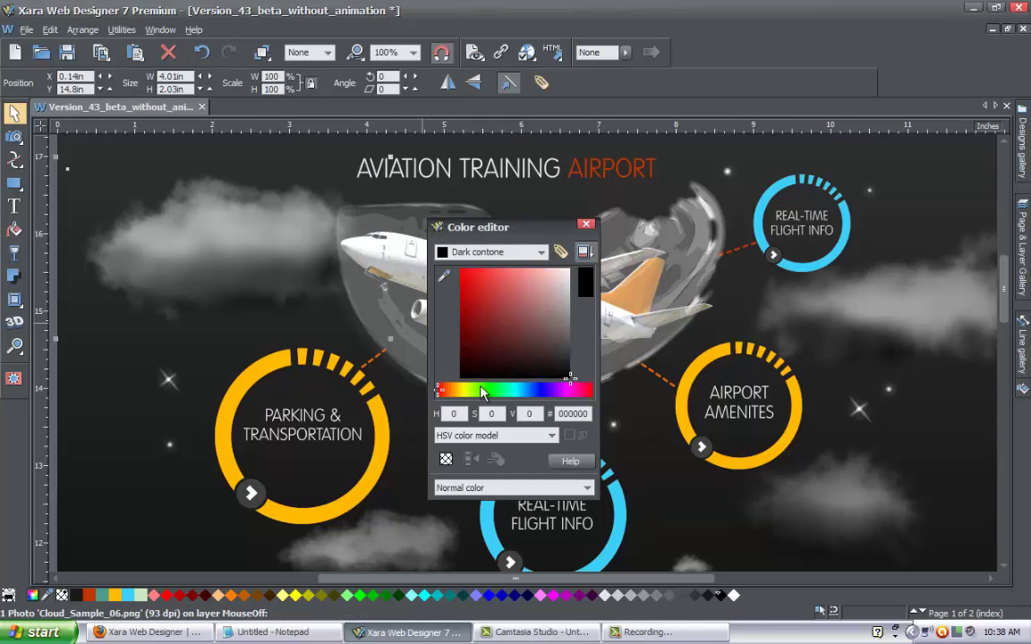
pyautogui.click(479, 390)
pyautogui.click(459, 271)
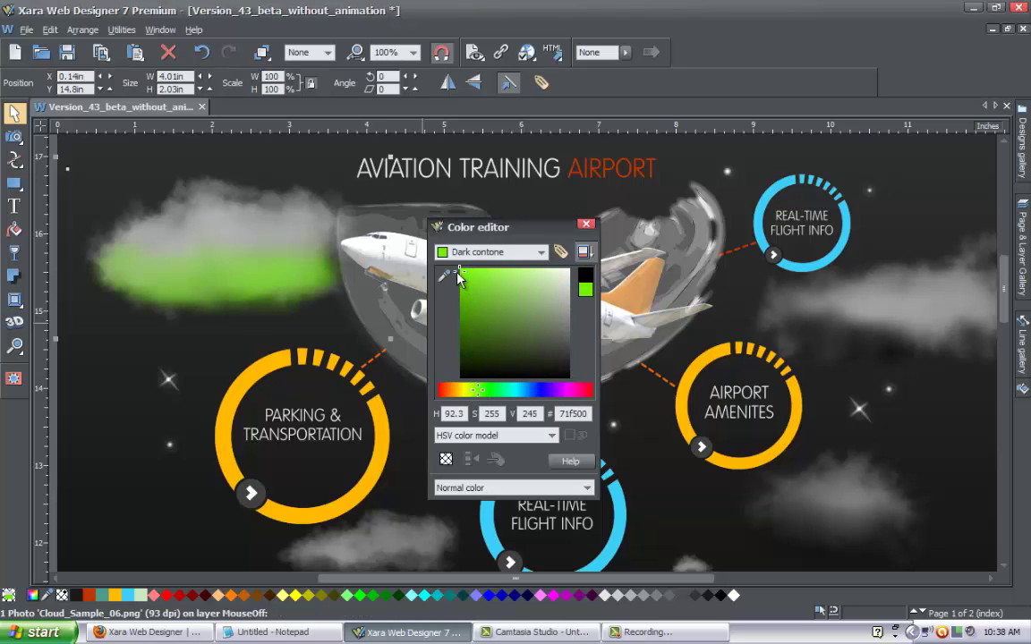
pyautogui.moveTo(458, 278)
pyautogui.mouseDown()
pyautogui.moveTo(458, 351)
pyautogui.moveTo(459, 340)
pyautogui.mouseUp()
# Make the Light contone bright green, close the editor, then undo the recolour and resize
pyautogui.click(539, 252)
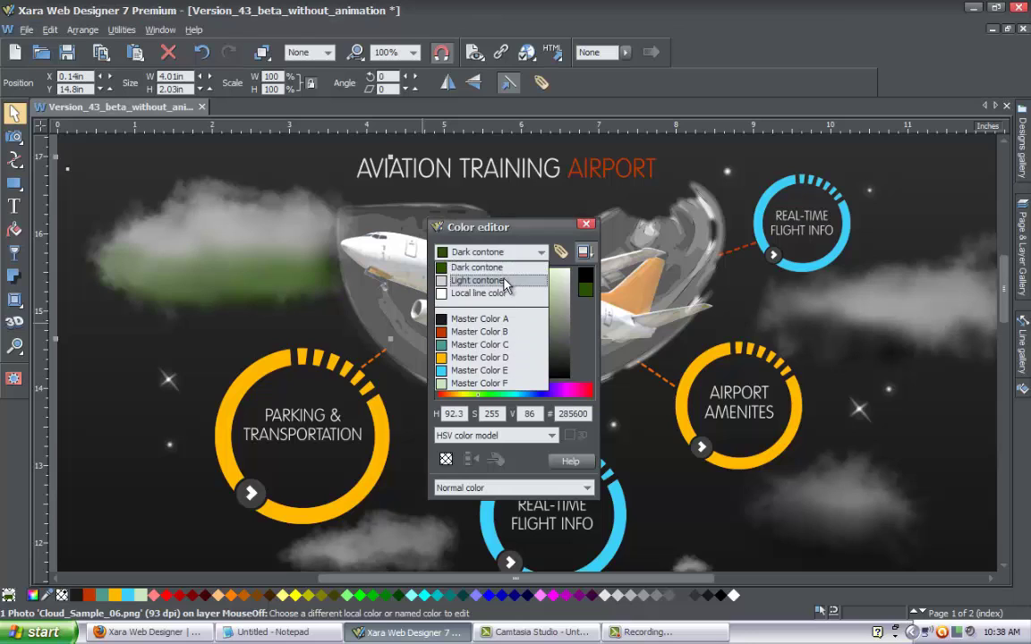
pyautogui.click(474, 277)
pyautogui.click(475, 390)
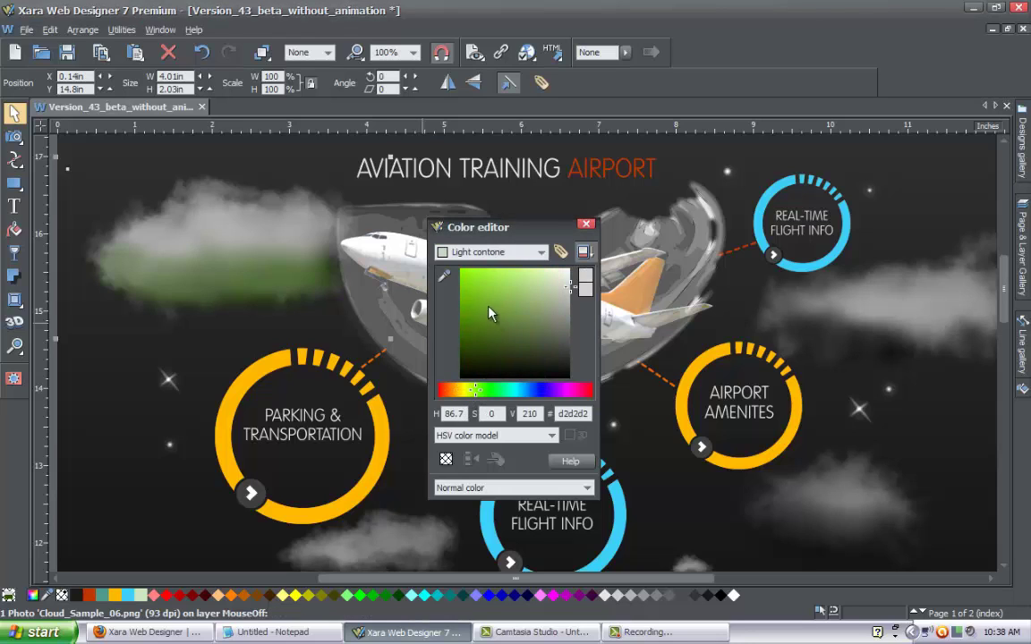
pyautogui.click(457, 271)
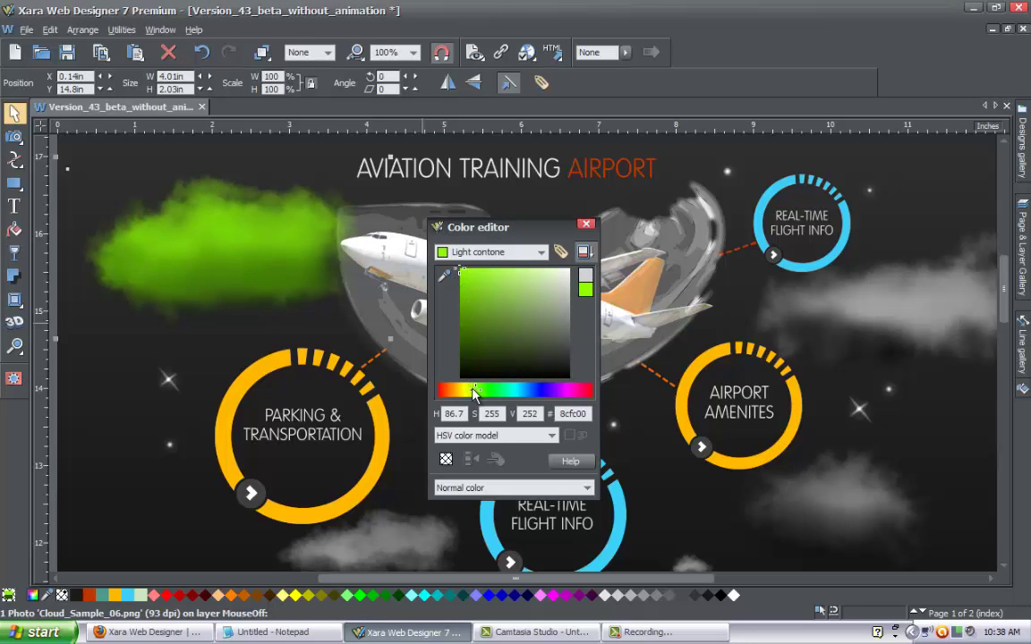
pyautogui.click(478, 391)
pyautogui.moveTo(474, 286)
pyautogui.mouseDown()
pyautogui.moveTo(481, 293)
pyautogui.moveTo(464, 273)
pyautogui.mouseUp()
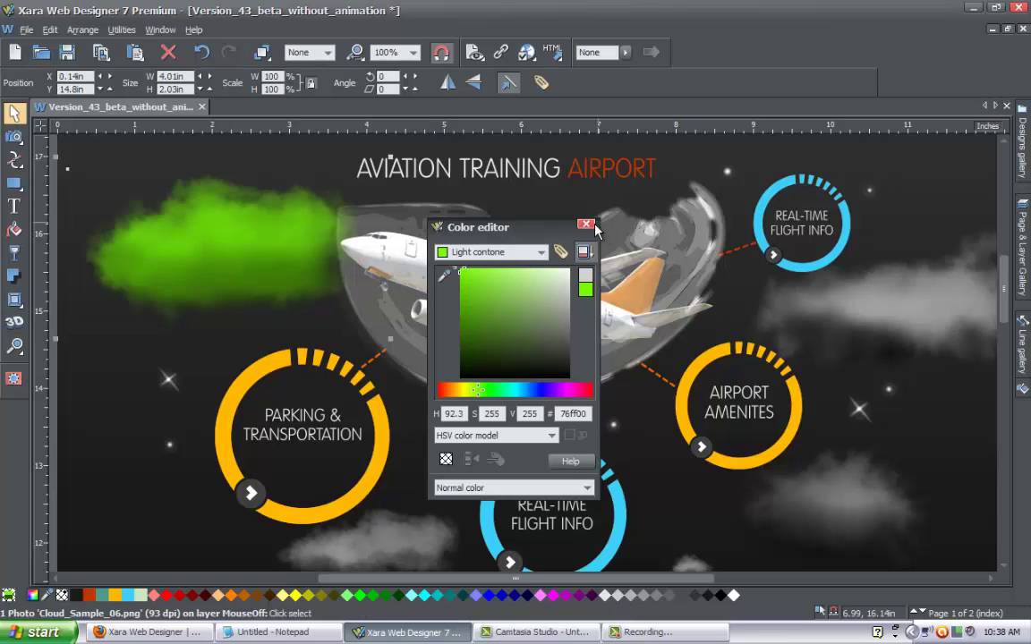
pyautogui.click(586, 225)
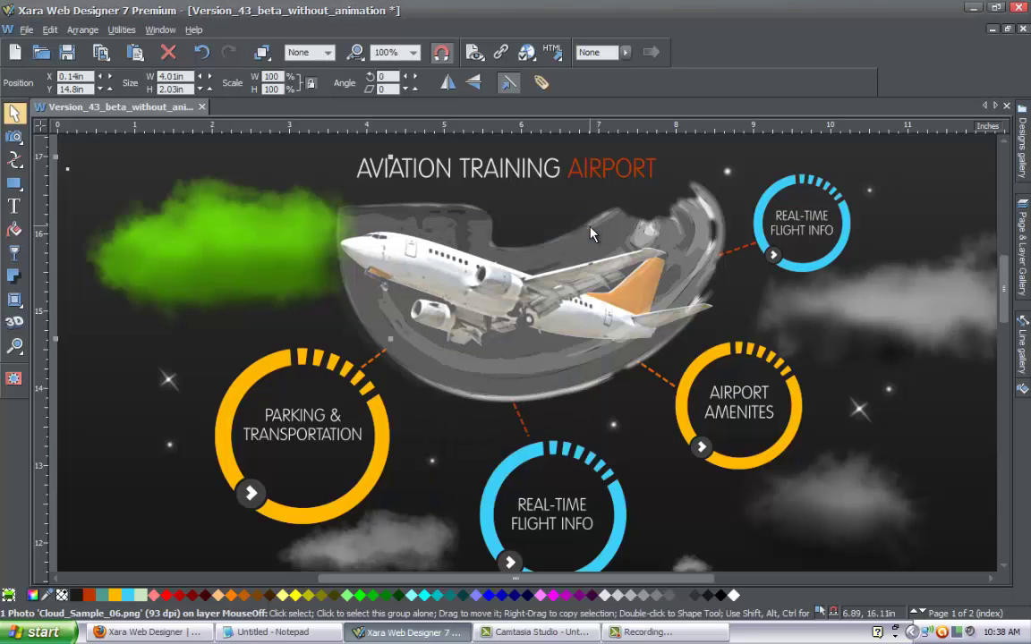
pyautogui.hotkey('ctrl', 'z')
pyautogui.hotkey('ctrl', 'z')
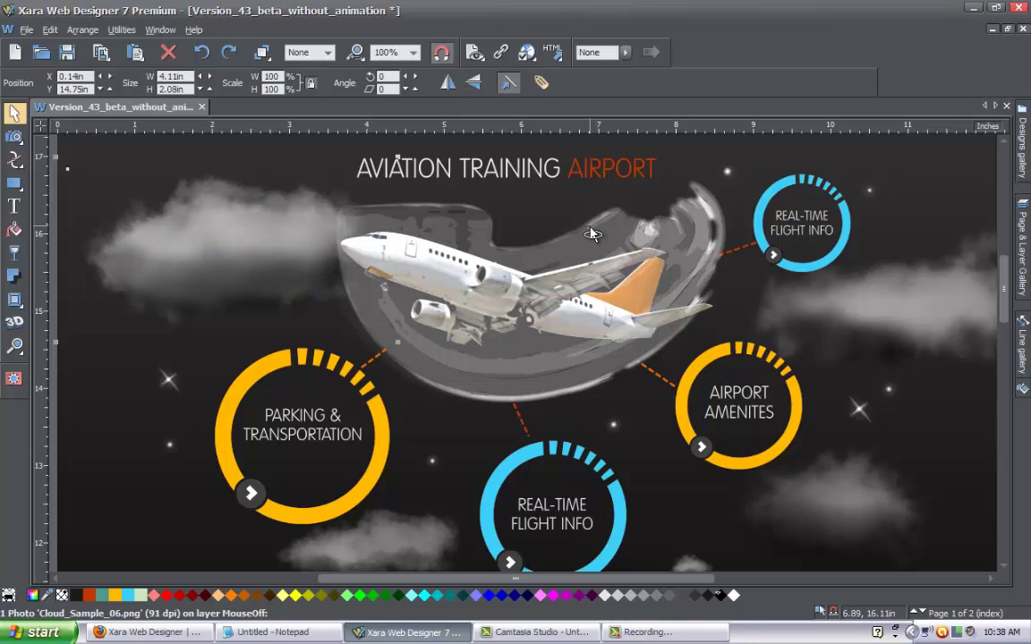
pyautogui.hotkey('ctrl', 'z')
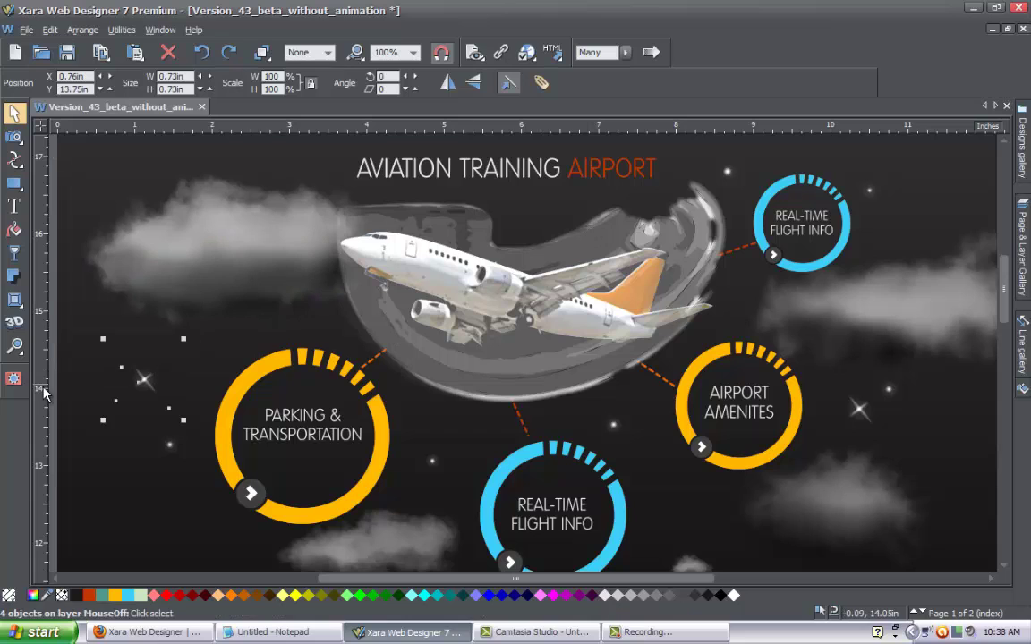
# Move the sparkle star cluster to the upper left of the Parking & Transportation circle
pyautogui.click(74, 411)
pyautogui.moveTo(100, 439); pyautogui.dragTo(218, 326)
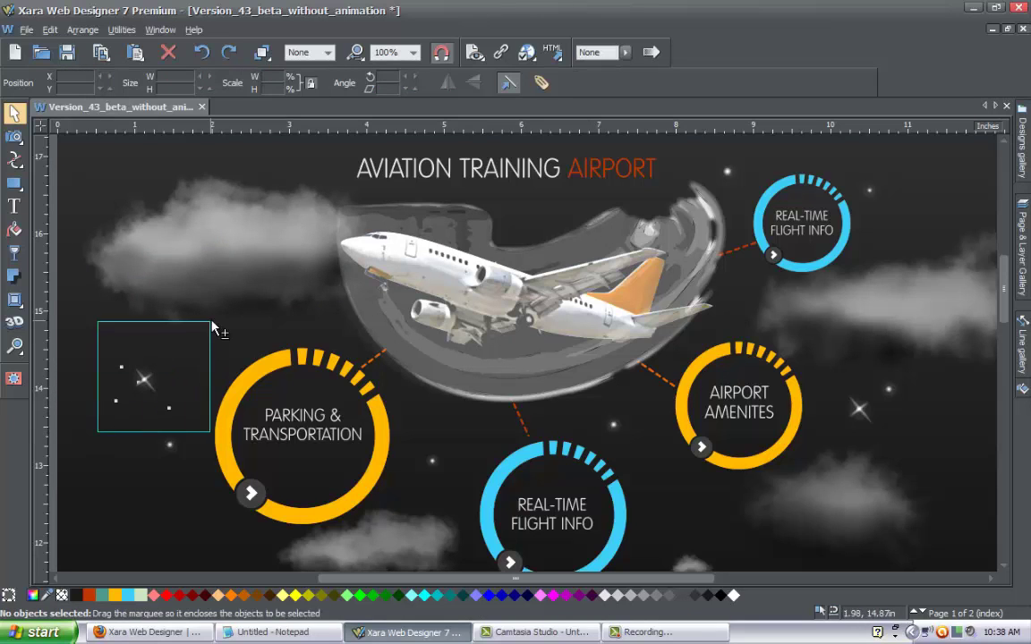
pyautogui.moveTo(134, 344); pyautogui.dragTo(459, 431)
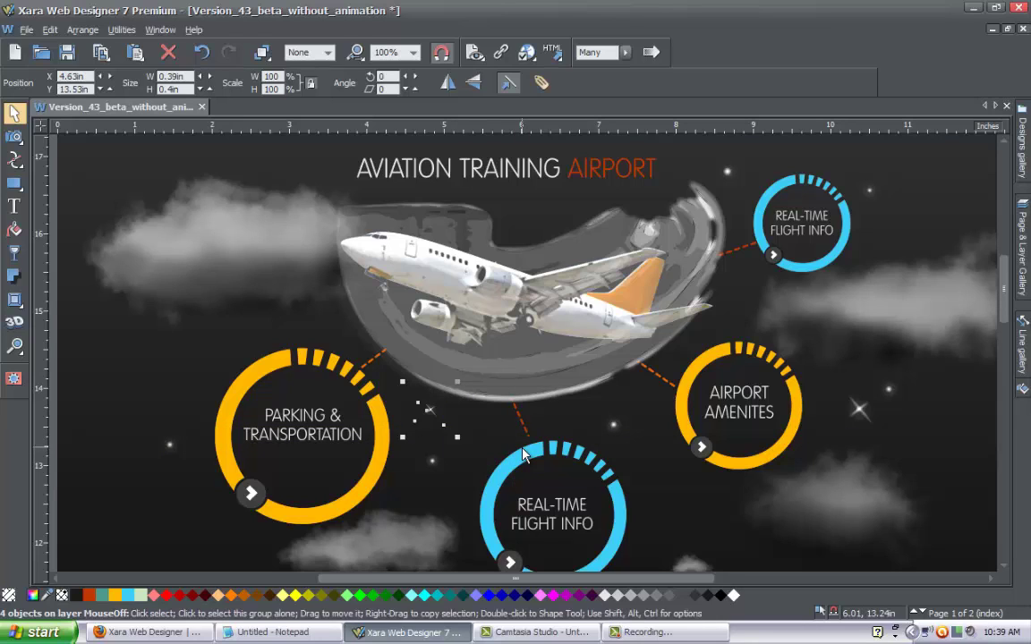
pyautogui.press('Left')
pyautogui.press('Left')
pyautogui.press('Left')
pyautogui.press('Up')
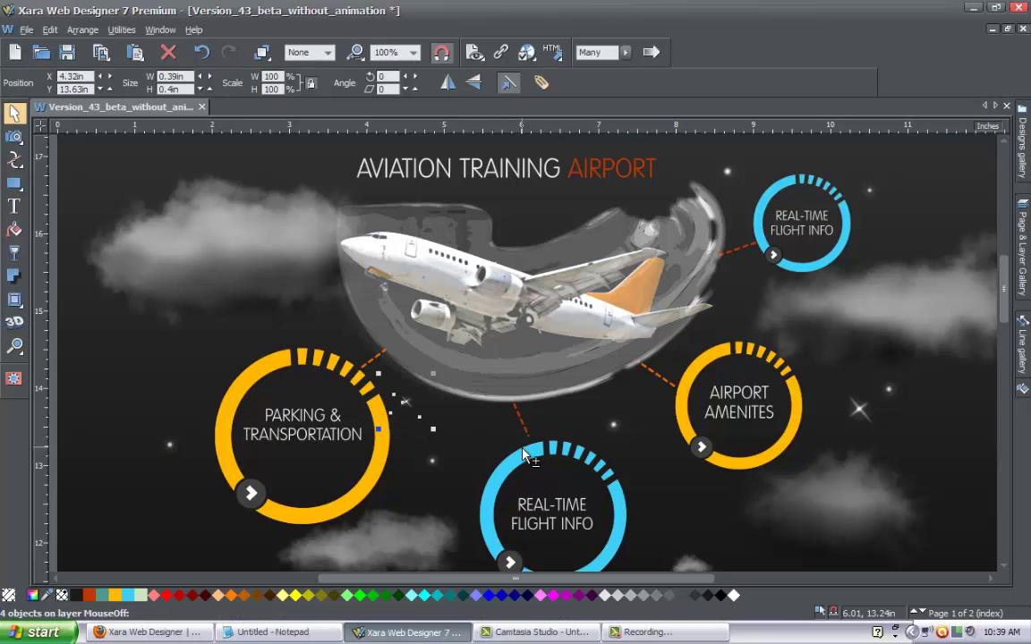
pyautogui.press('Left')
pyautogui.press('Left')
pyautogui.press('Left')
pyautogui.press('Left')
pyautogui.press('Left')
pyautogui.press('Left')
pyautogui.press('Left')
pyautogui.press('Left')
pyautogui.press('Left')
pyautogui.press('Left')
pyautogui.press('Left')
pyautogui.press('Left')
pyautogui.press('Left')
pyautogui.press('Left')
pyautogui.press('Left')
pyautogui.press('Left')
pyautogui.press('Left')
pyautogui.press('Left')
pyautogui.press('Left')
pyautogui.press('Left')
pyautogui.press('Left')
pyautogui.press('Escape')
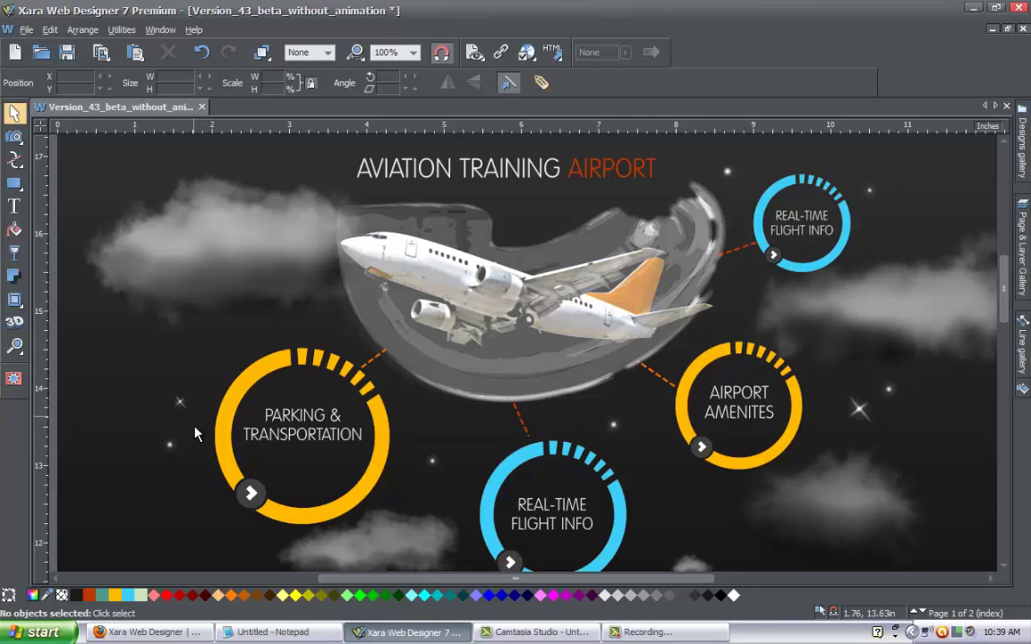
pyautogui.hotkey('ctrl', 'z')
pyautogui.hotkey('ctrl', 'y')
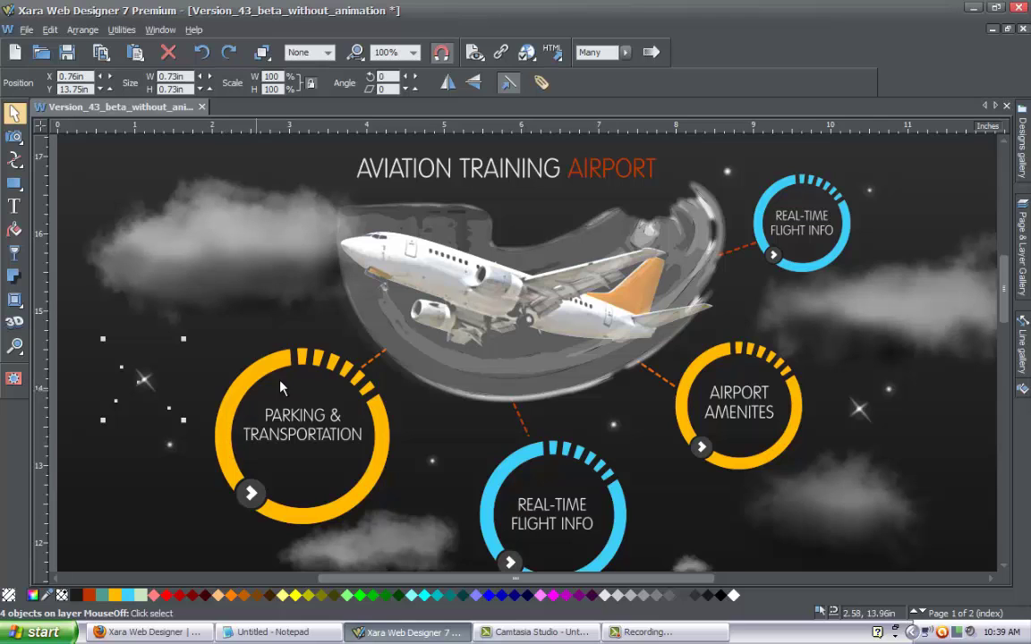
# Scroll down through the Aviation Training design in Xara
pyautogui.scroll(-5, 442, 438)
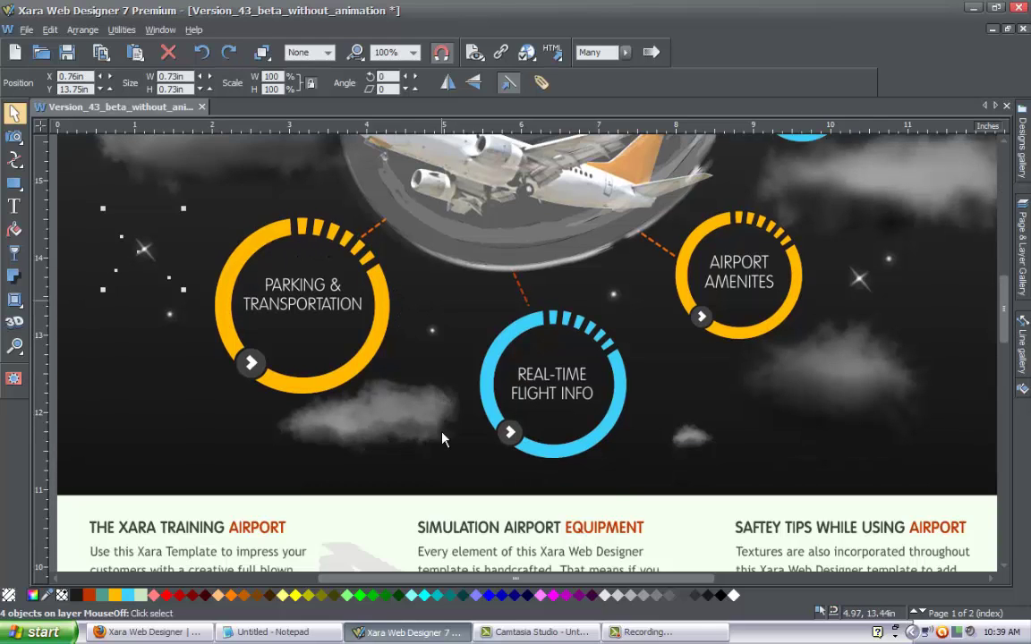
pyautogui.scroll(8, 442, 438)
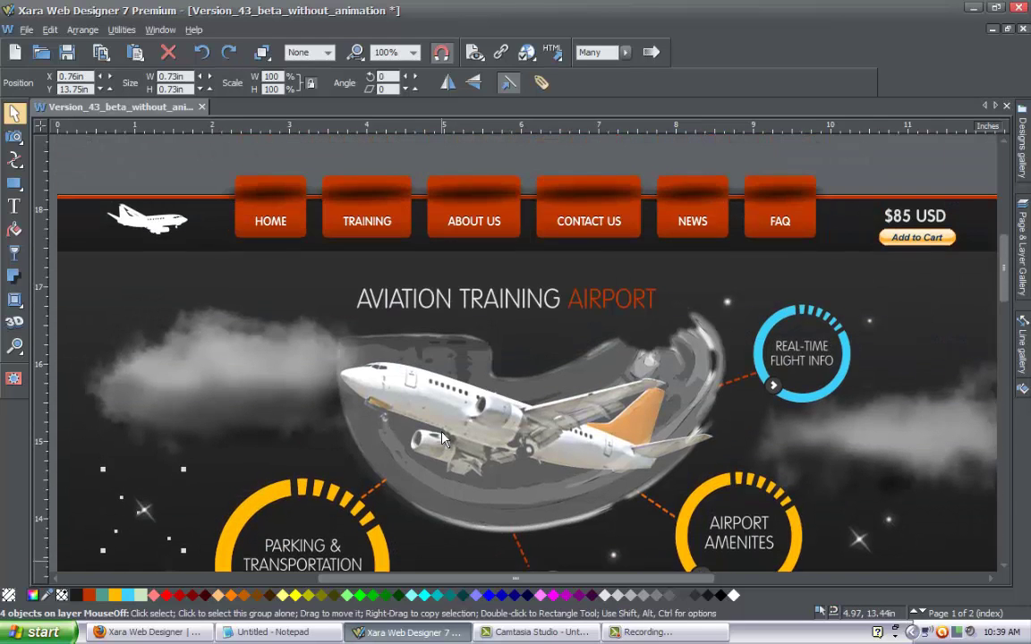
pyautogui.scroll(-5, 442, 438)
pyautogui.scroll(-5, 442, 438)
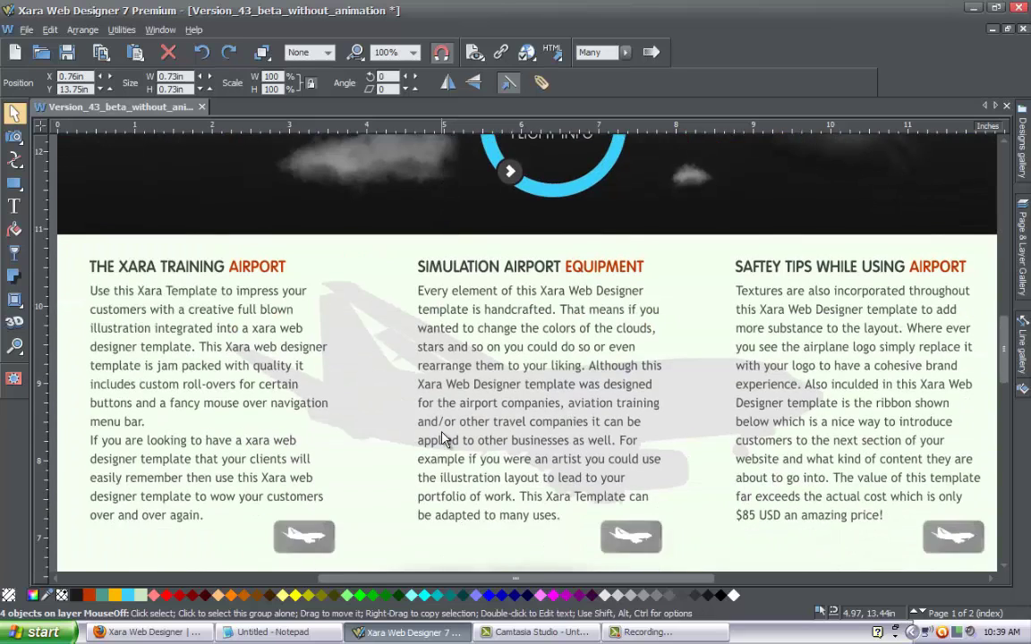
pyautogui.scroll(-5, 442, 438)
pyautogui.scroll(-5, 442, 439)
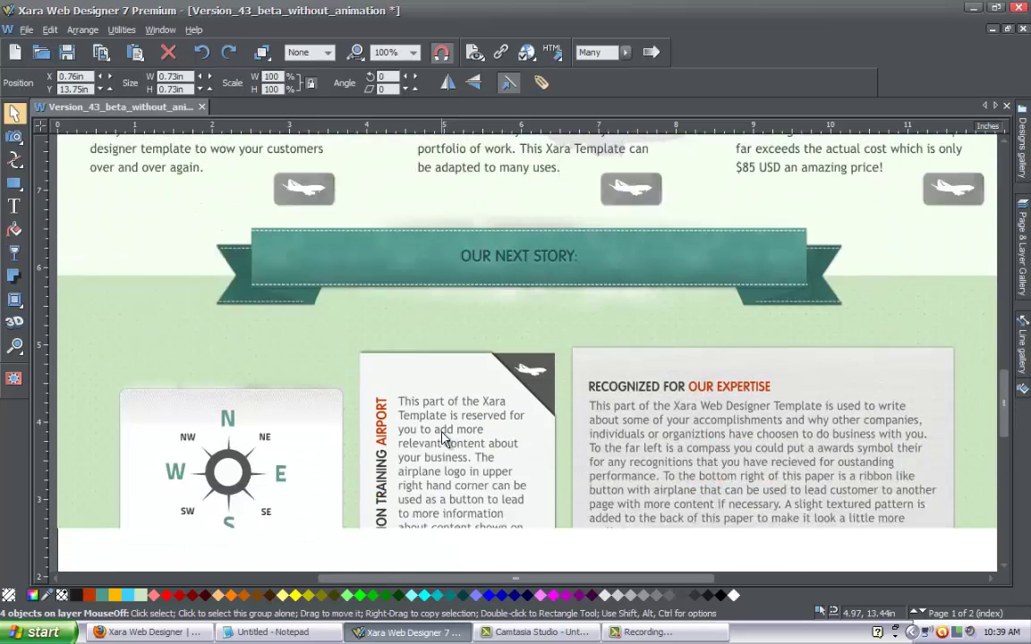
pyautogui.scroll(5, 442, 439)
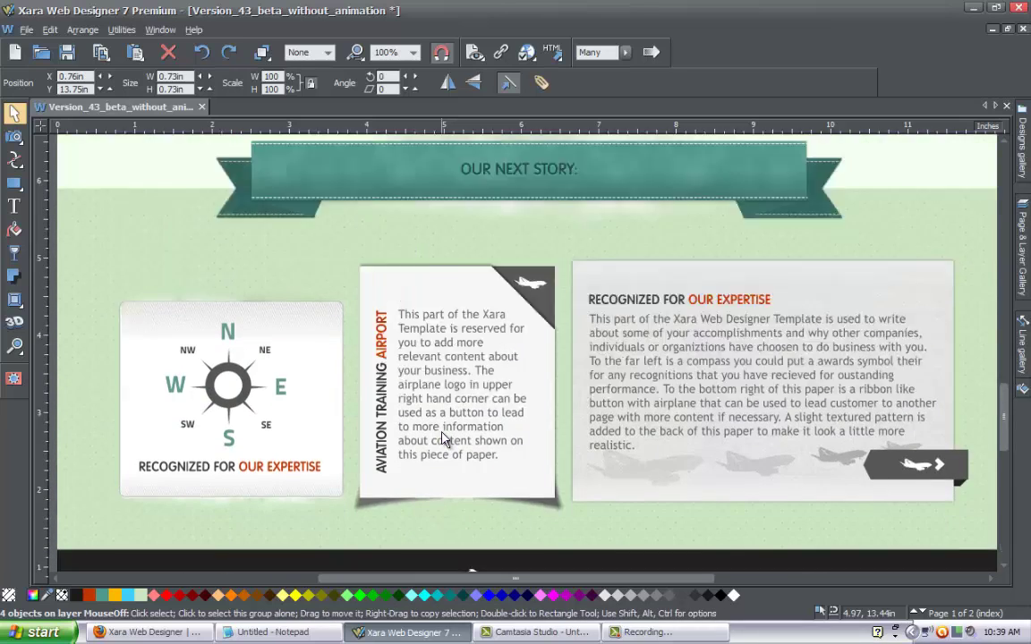
pyautogui.scroll(-3, 442, 439)
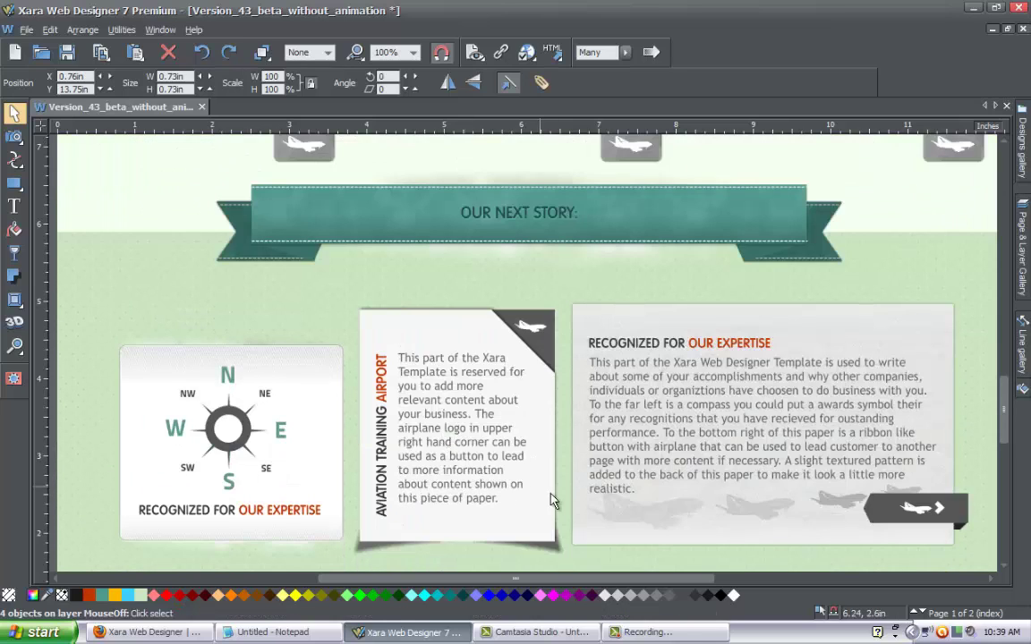
# Undo a trial move of the airplane silhouettes, then show the Xara Construction tab in Firefox
pyautogui.click(646, 517)
pyautogui.moveTo(648, 517); pyautogui.dragTo(839, 333)
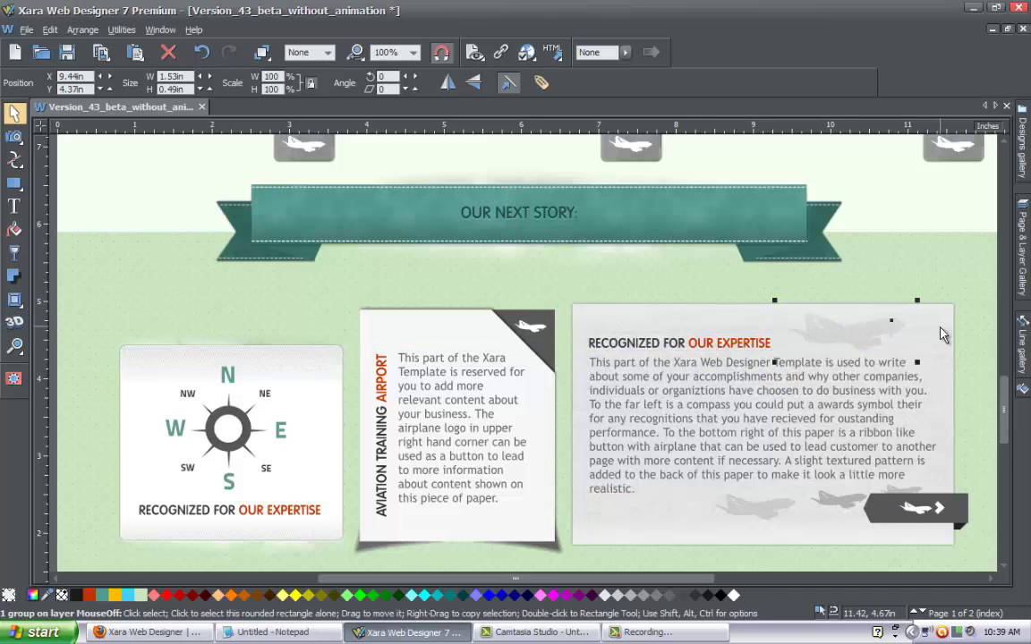
pyautogui.hotkey('ctrl', 'z')
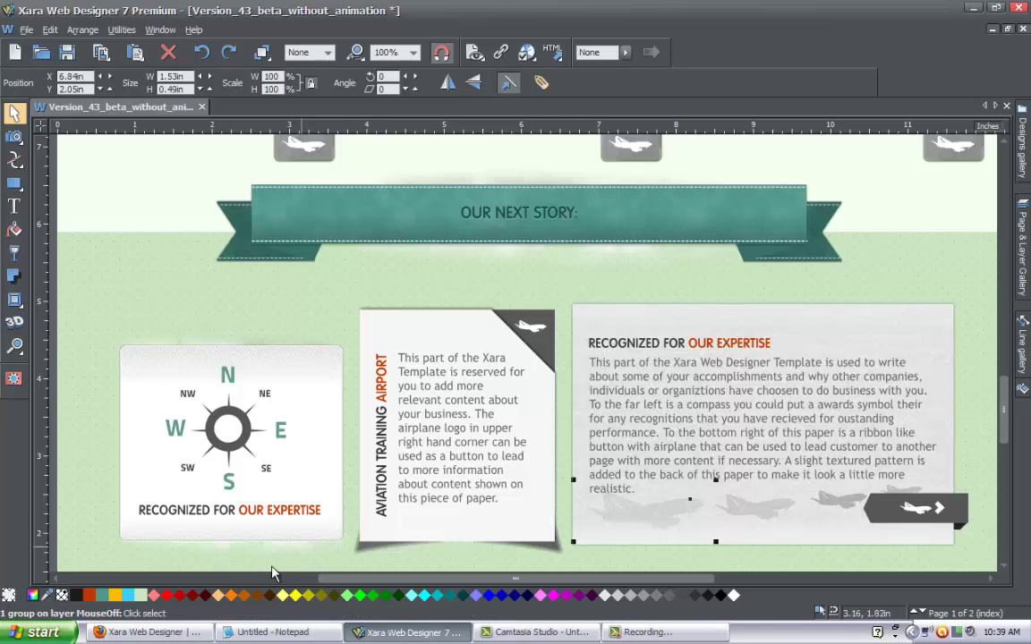
pyautogui.click(181, 632)
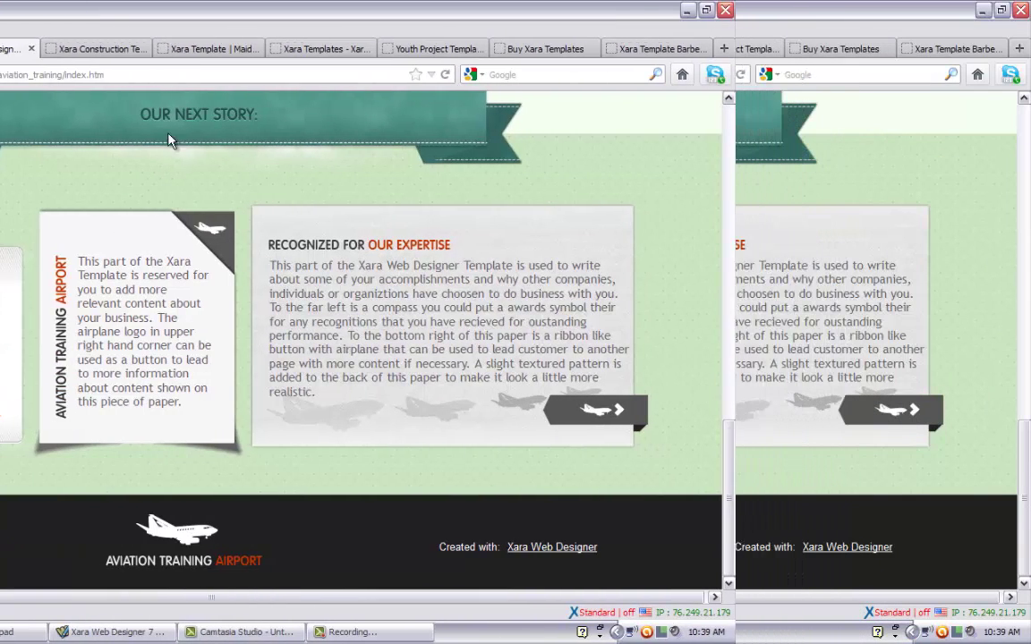
pyautogui.click(18, 48)
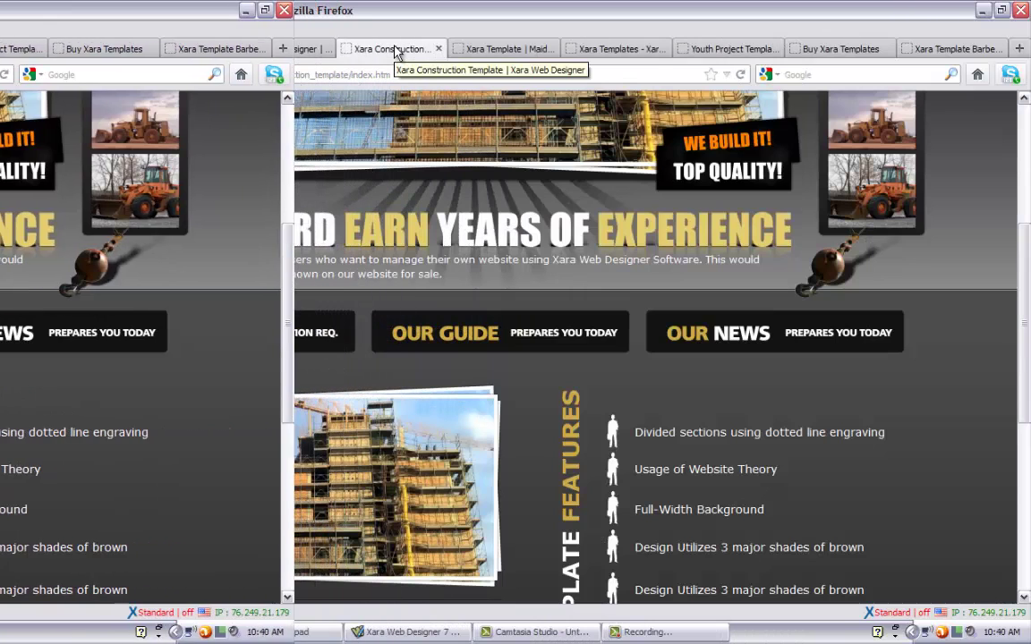
pyautogui.scroll(5, 810, 168)
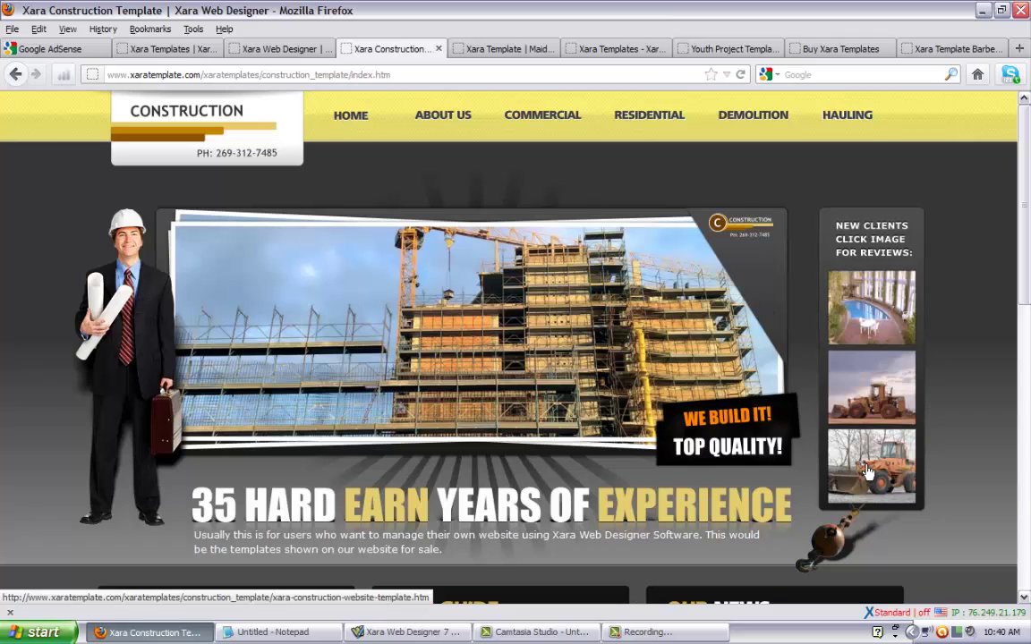
pyautogui.scroll(-12, 970, 333)
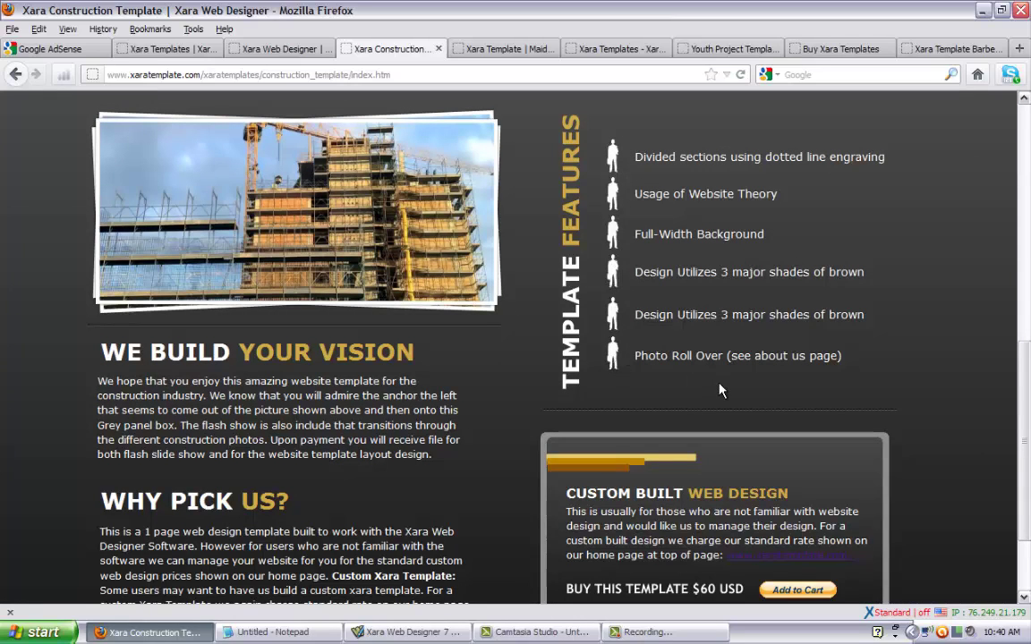
pyautogui.scroll(-3, 721, 390)
pyautogui.press('Home')
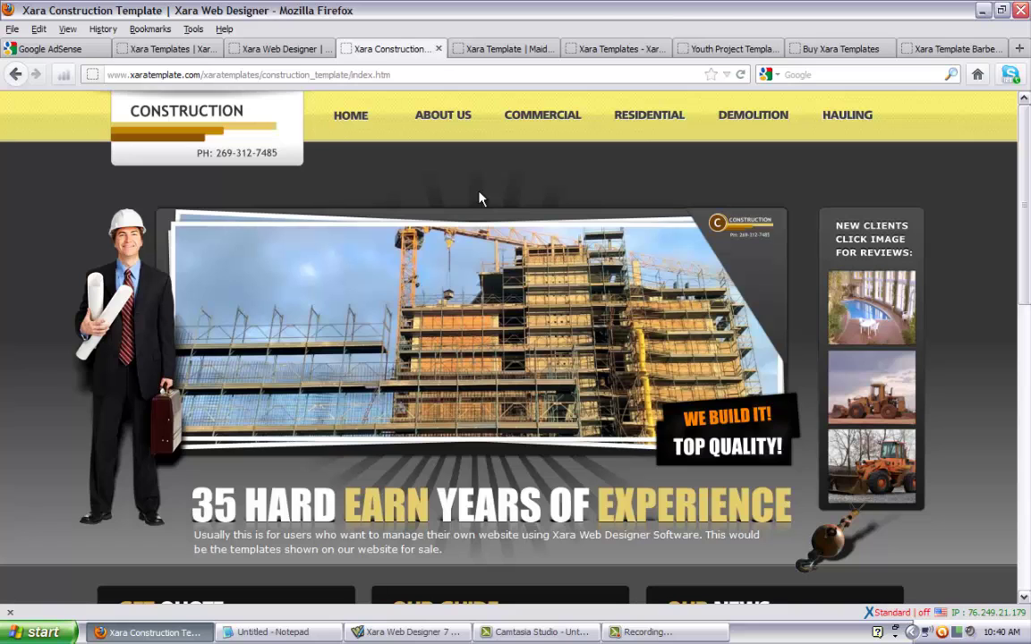
# Bring up the Maid Website Template tab in Firefox
pyautogui.click(495, 55)
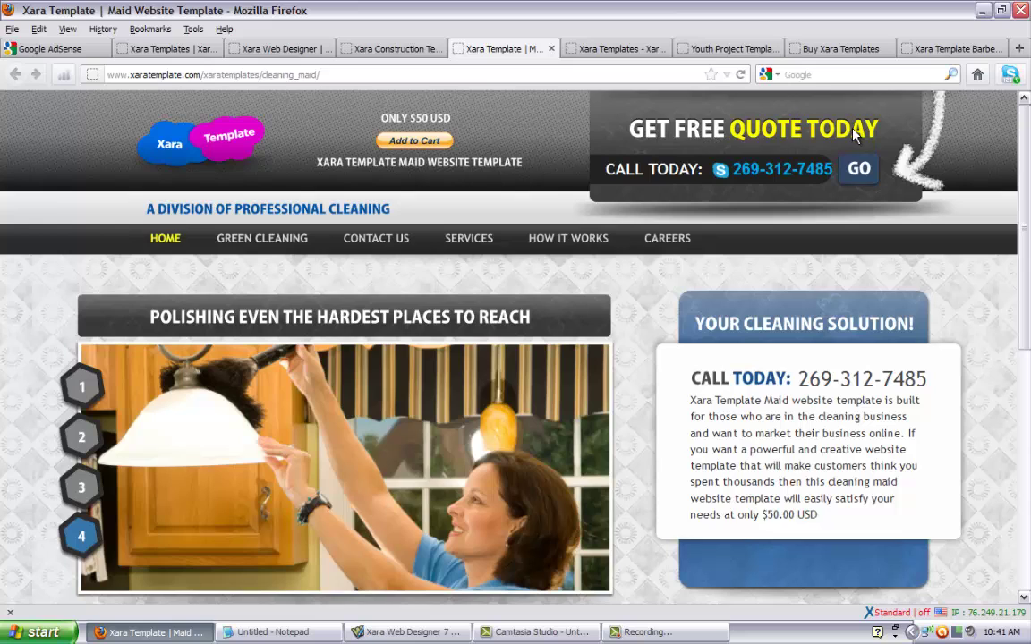
pyautogui.moveTo(722, 172)
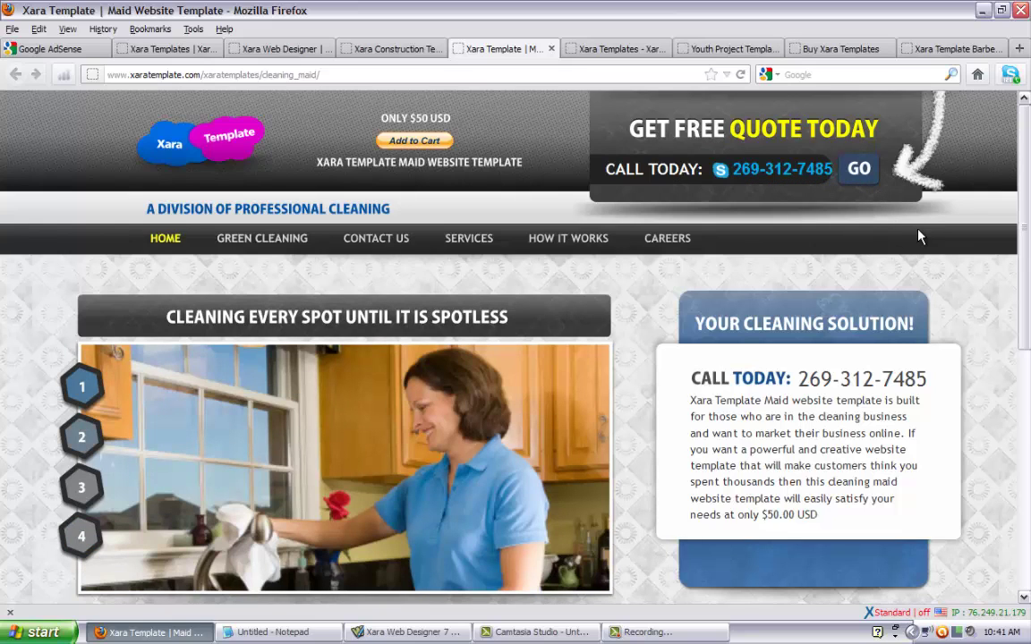
pyautogui.scroll(-4, 962, 254)
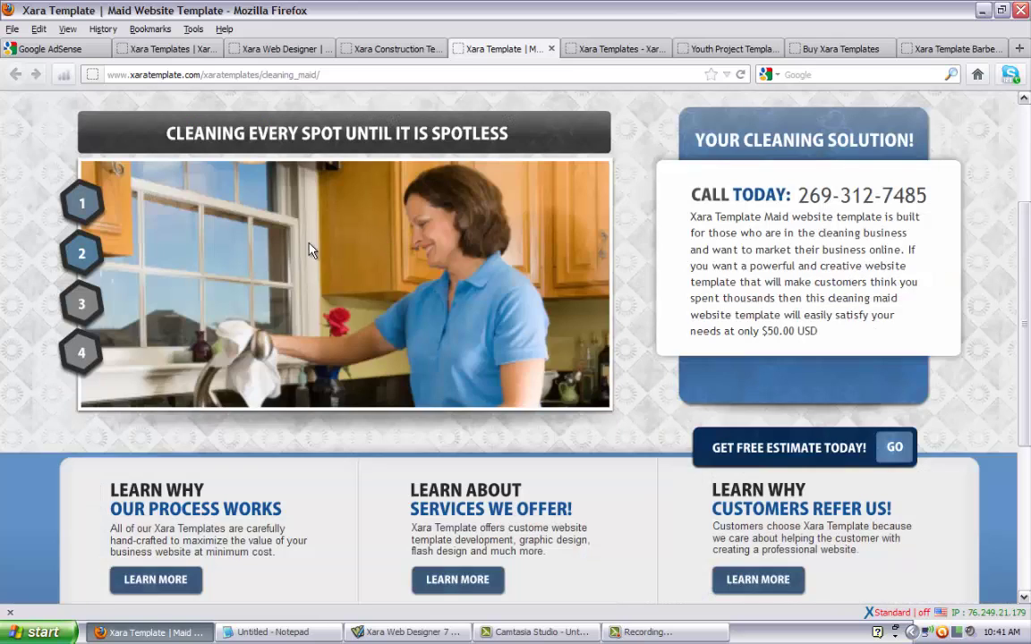
# Step the maid slideshow through slides 3, 4, 1 and 2, then scroll the page
pyautogui.click(82, 304)
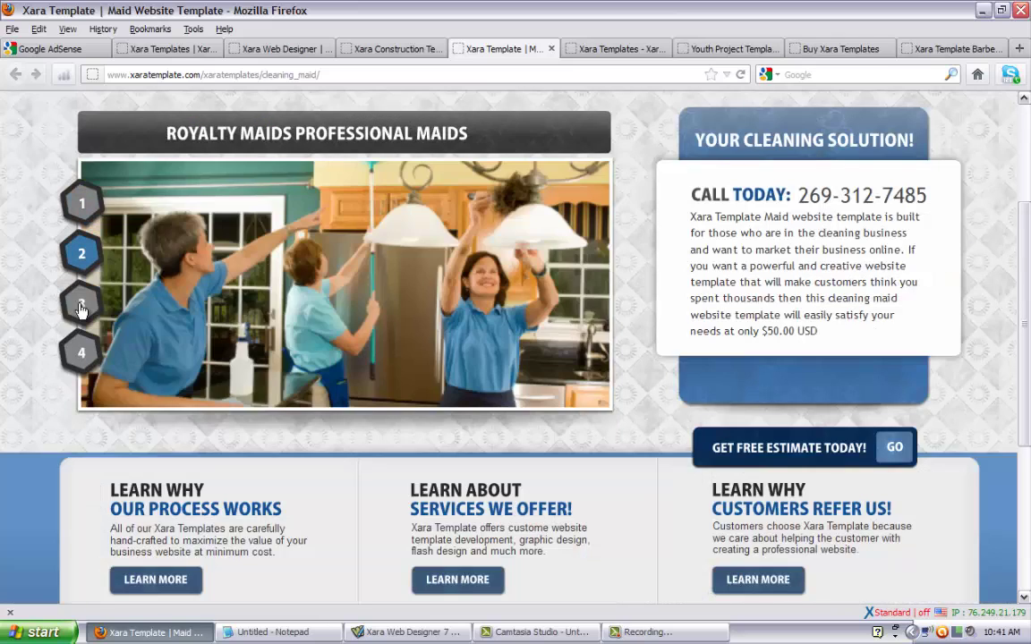
pyautogui.click(80, 356)
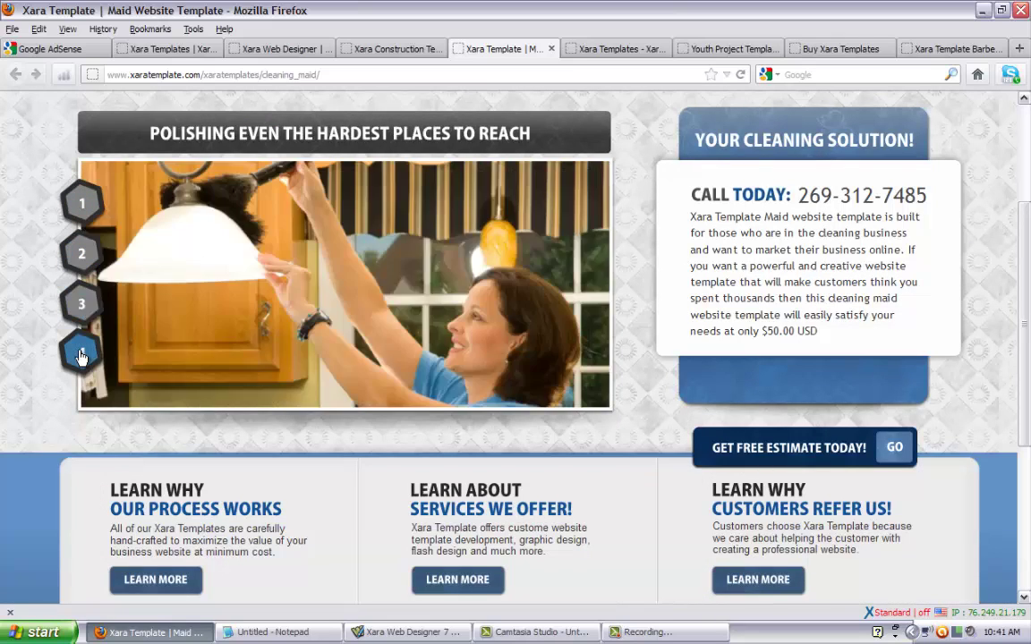
pyautogui.click(83, 204)
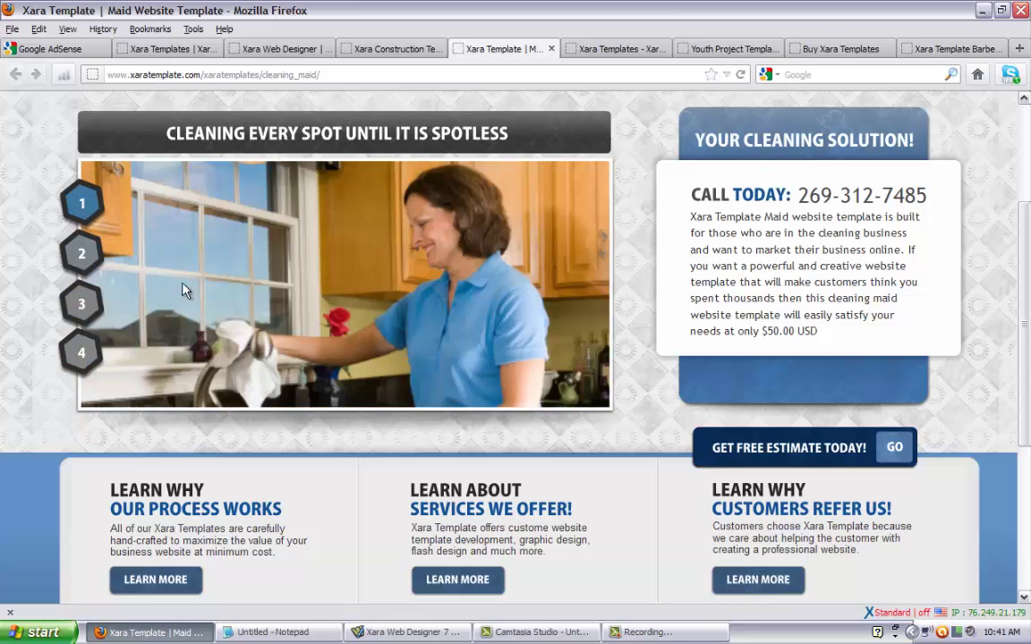
pyautogui.click(82, 253)
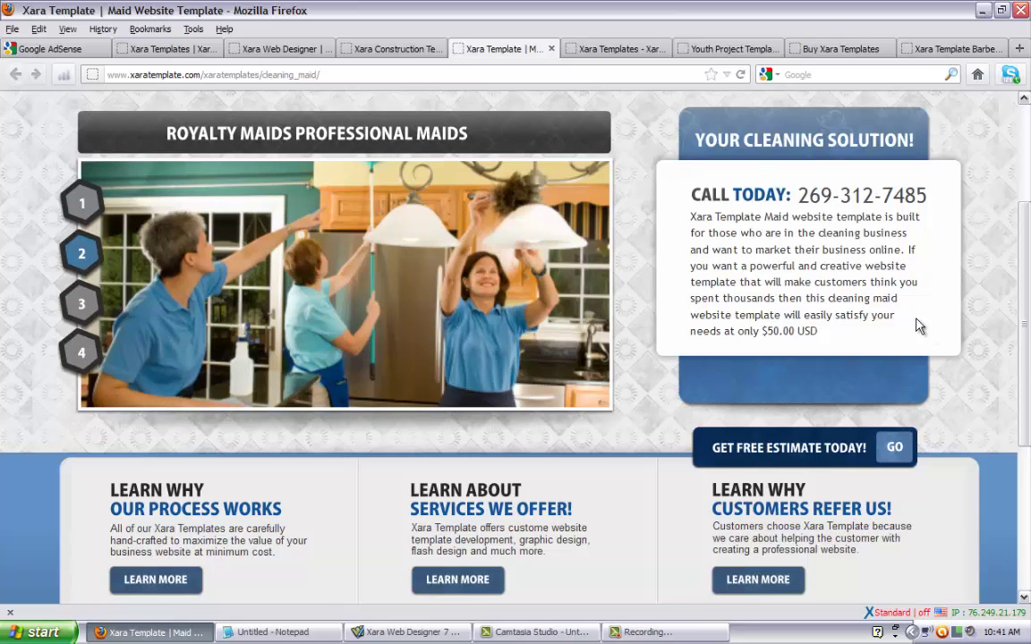
pyautogui.scroll(-5, 980, 376)
pyautogui.scroll(8, 980, 376)
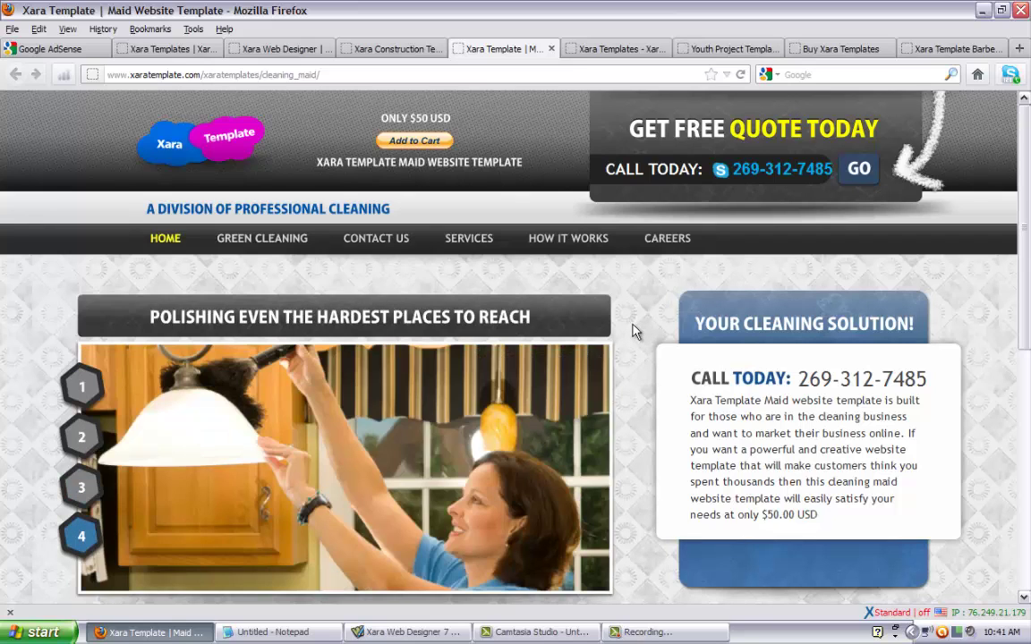
pyautogui.scroll(-7, 632, 331)
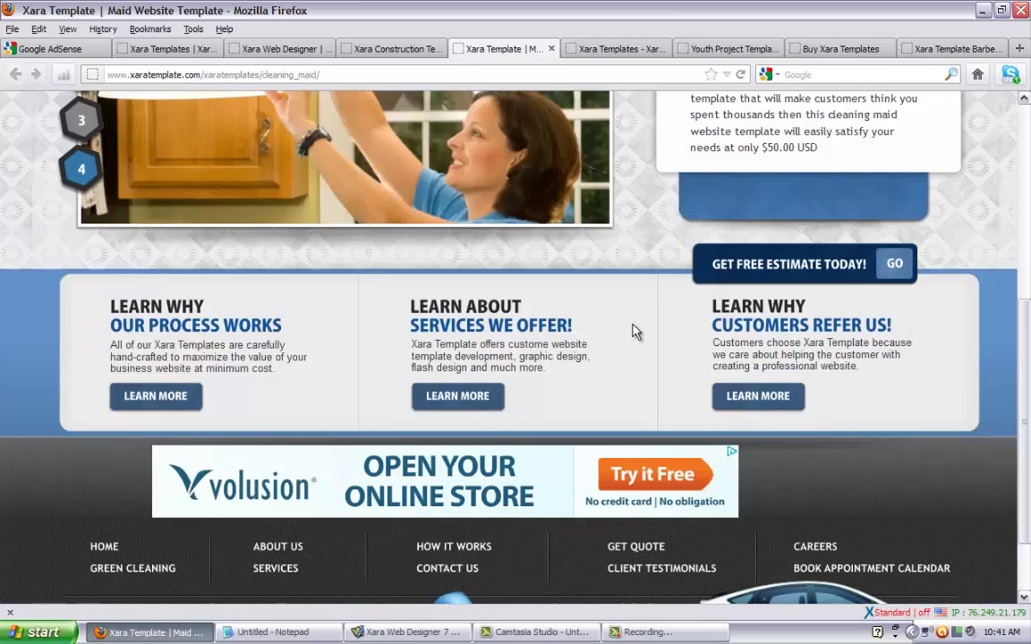
pyautogui.scroll(-2, 632, 331)
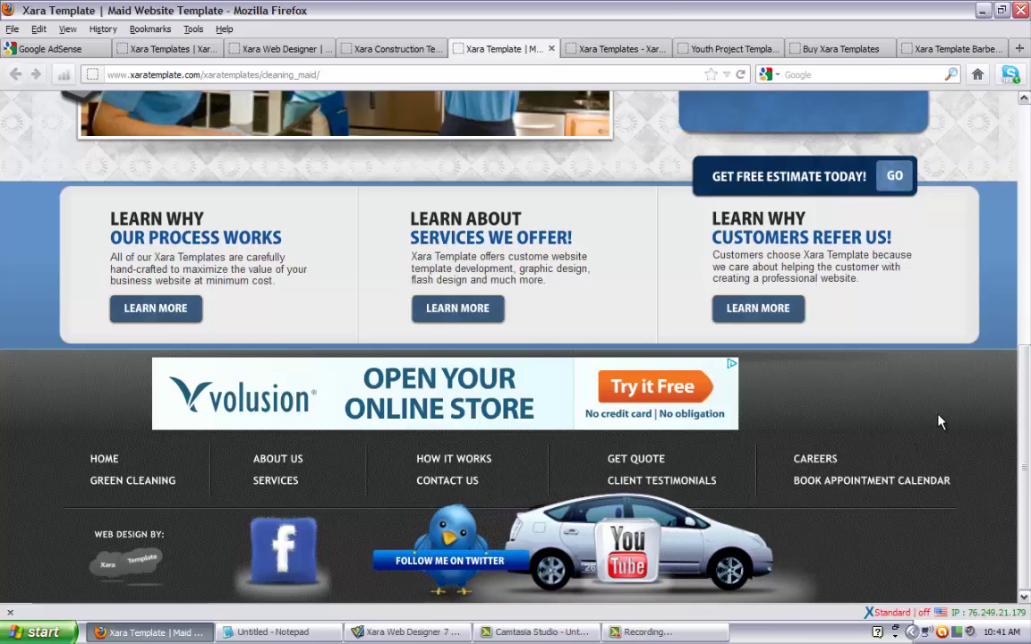
pyautogui.scroll(5, 939, 421)
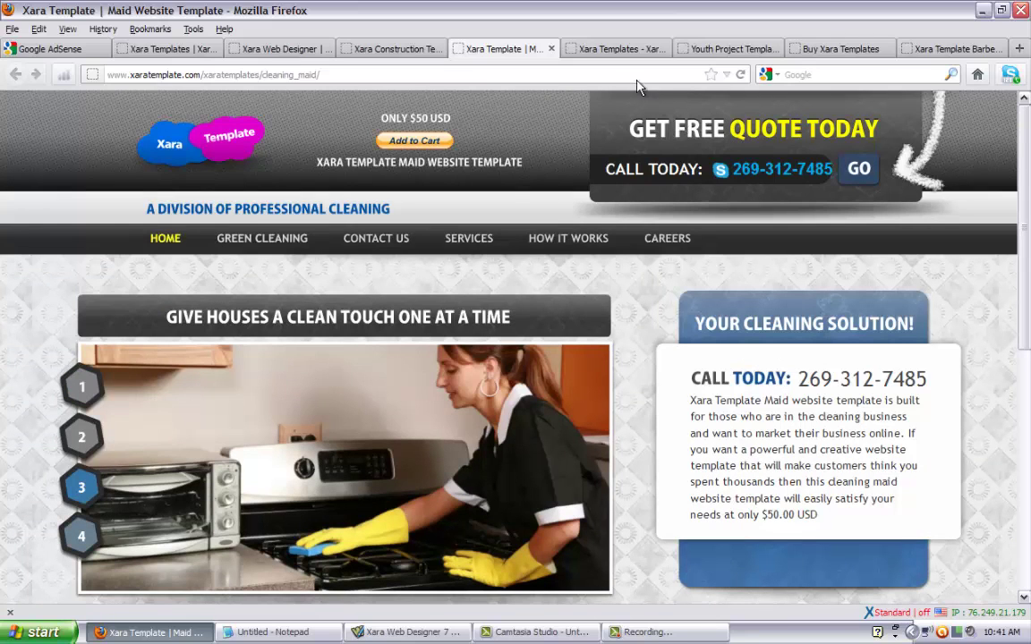
# Show the Bakery Rave template and scroll through Pastries, Wedding Cakes and Brownies to the footer and back
pyautogui.click(577, 52)
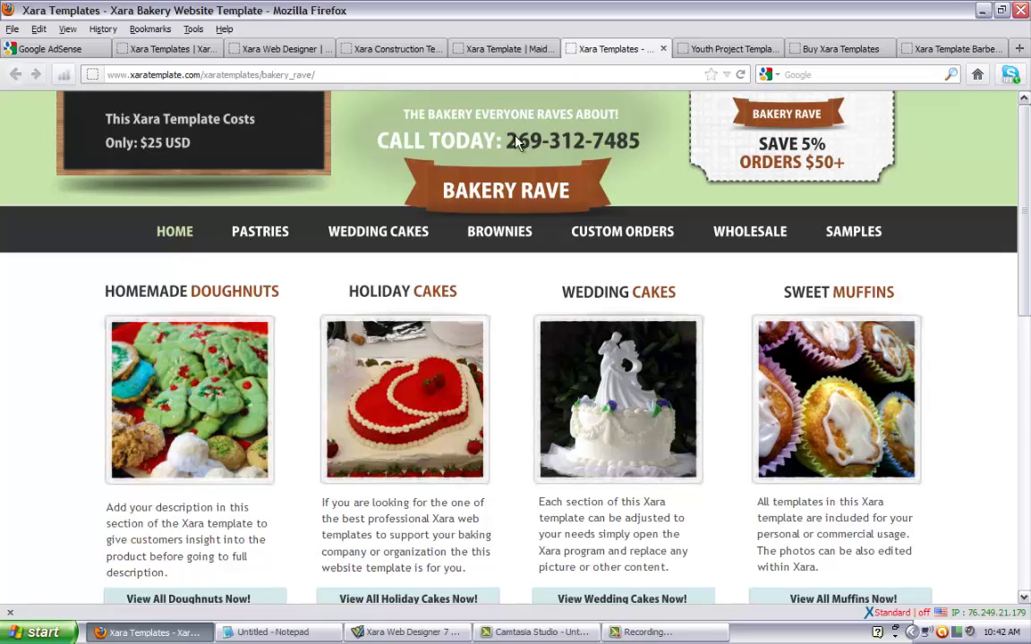
pyautogui.scroll(-2, 938, 315)
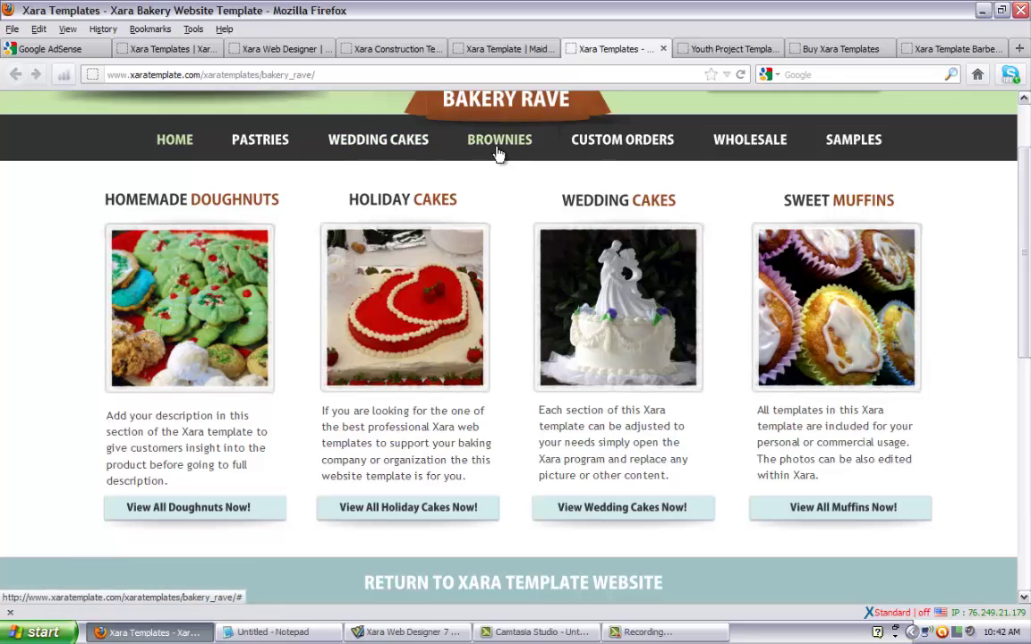
pyautogui.scroll(-5, 513, 258)
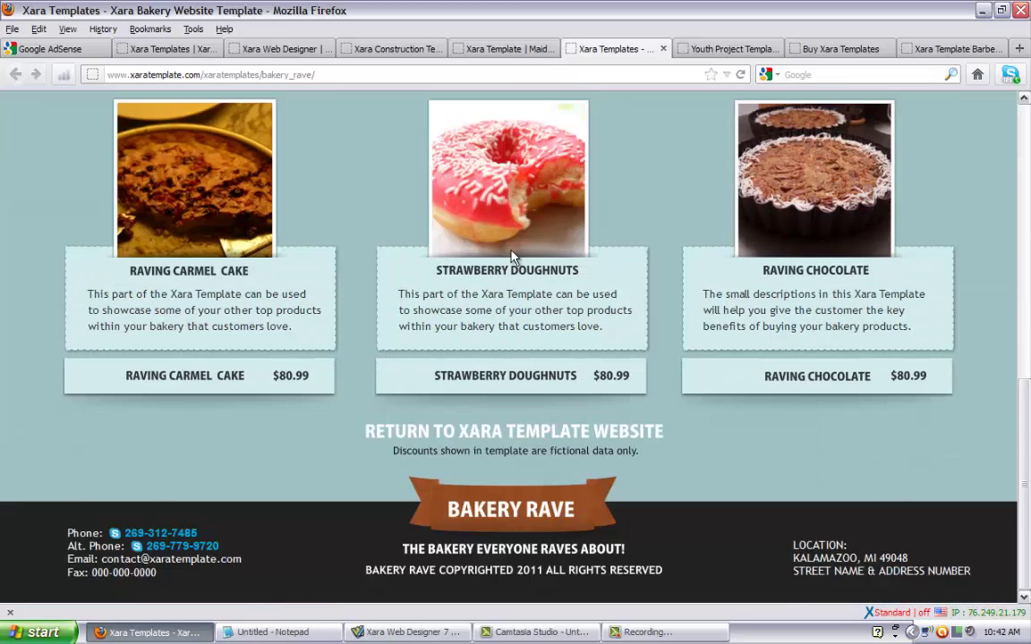
pyautogui.scroll(2, 513, 258)
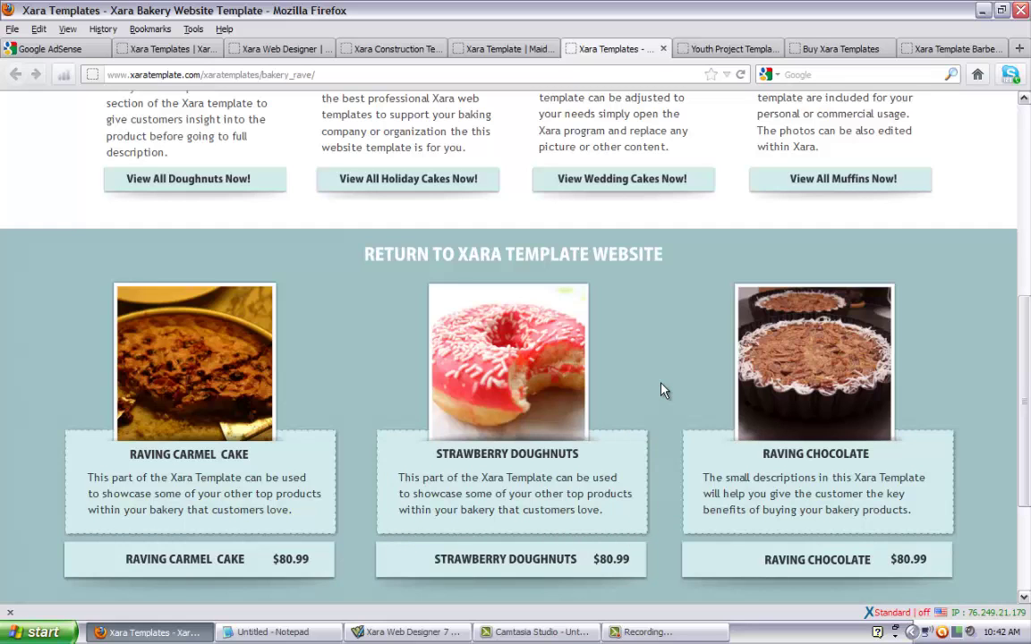
pyautogui.scroll(-4, 661, 389)
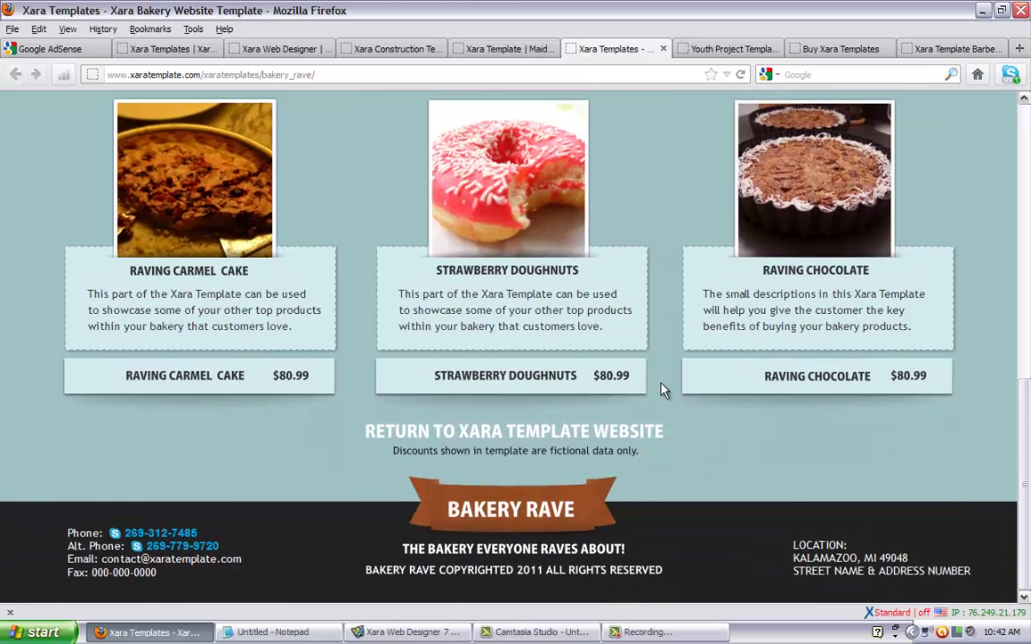
pyautogui.scroll(5, 661, 389)
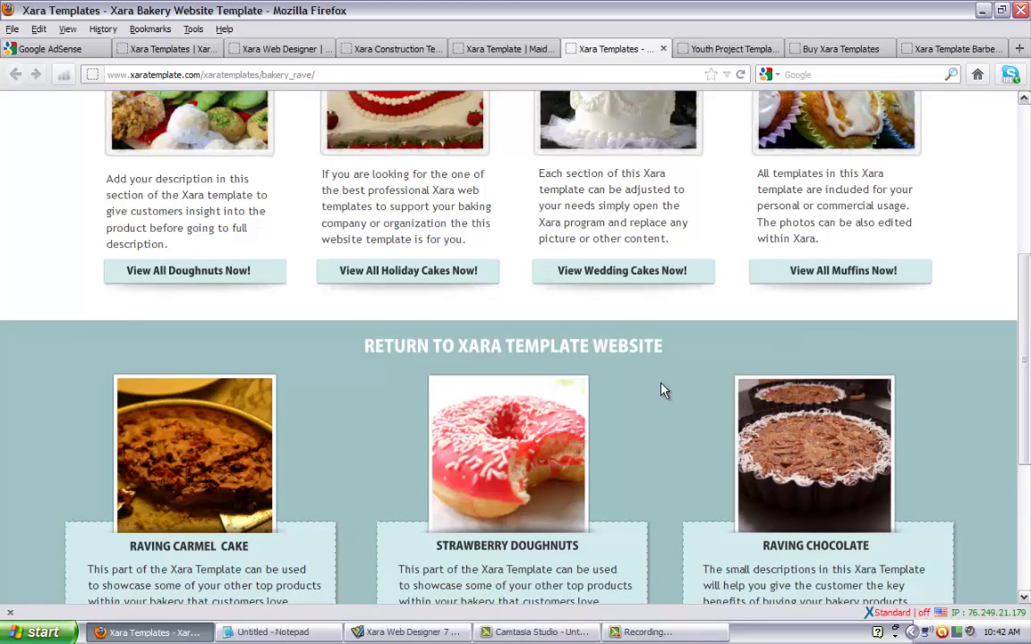
pyautogui.scroll(-6, 661, 389)
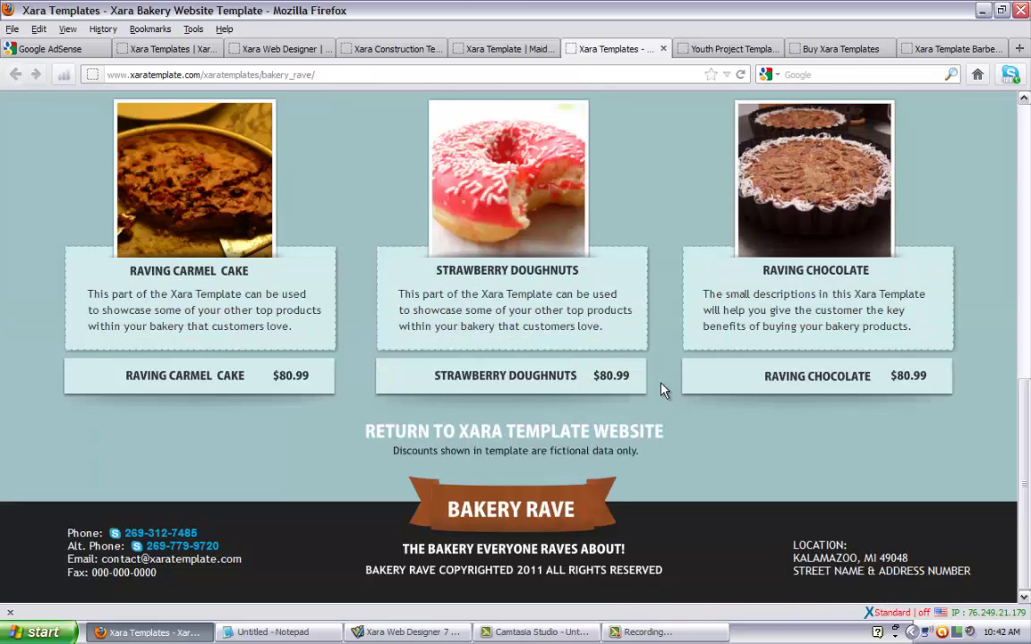
pyautogui.scroll(14, 661, 390)
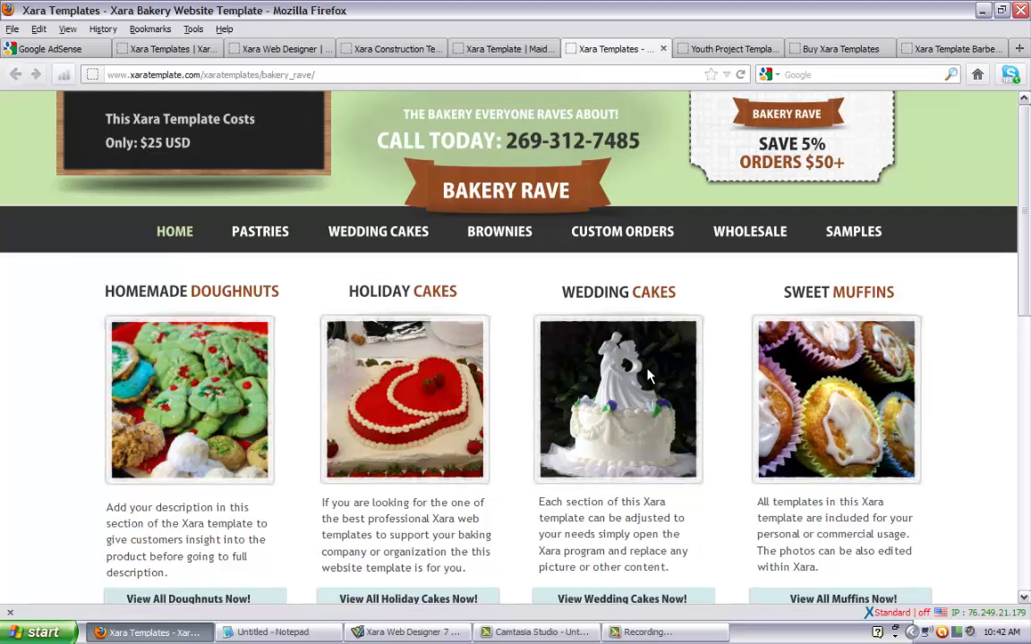
# Show the Youth Project Agency template, scroll it, and briefly highlight the Paint Fight Trends paragraph
pyautogui.click(697, 51)
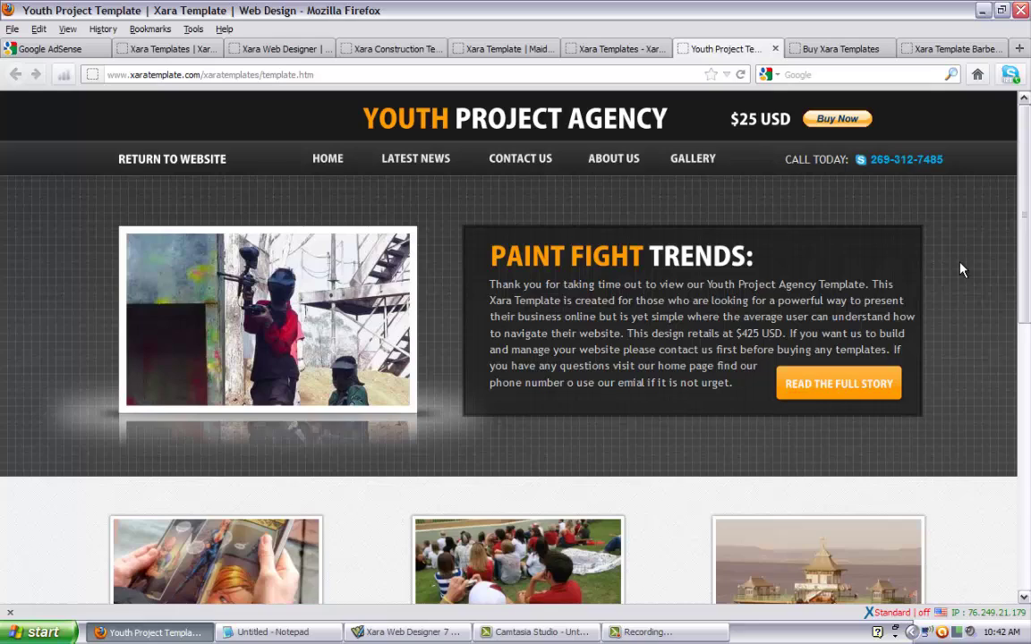
pyautogui.scroll(-10, 962, 269)
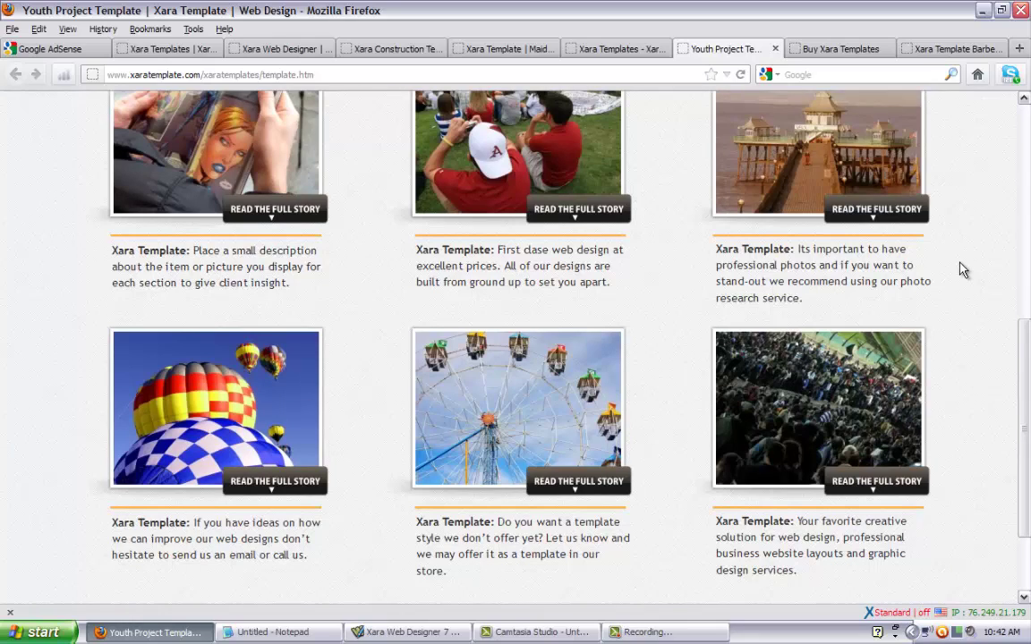
pyautogui.scroll(12, 962, 269)
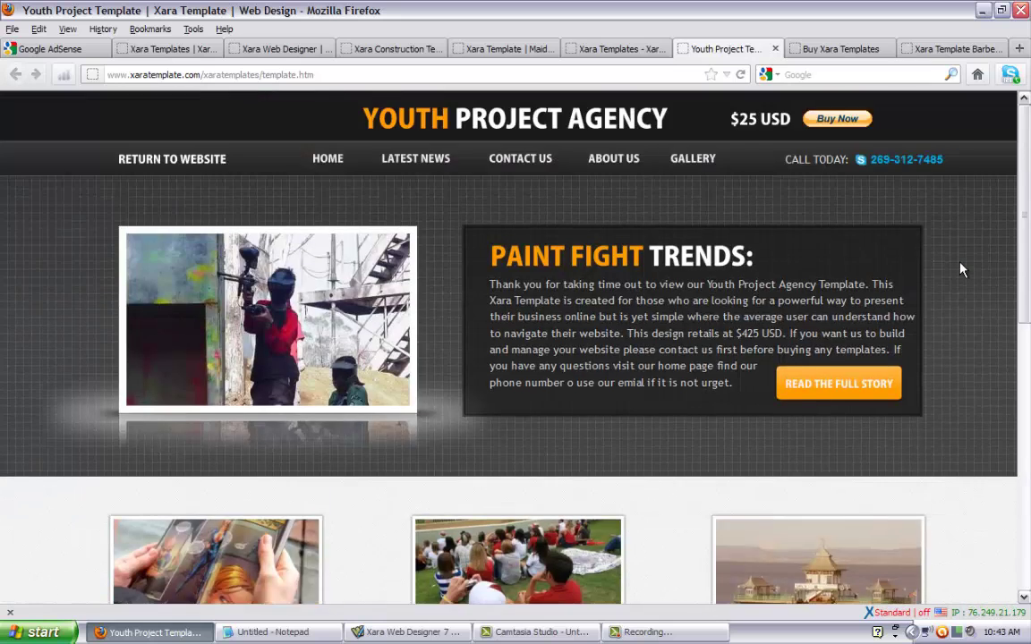
pyautogui.scroll(-2, 962, 270)
pyautogui.scroll(-5, 962, 269)
pyautogui.scroll(7, 962, 269)
pyautogui.moveTo(513, 301); pyautogui.dragTo(716, 382)
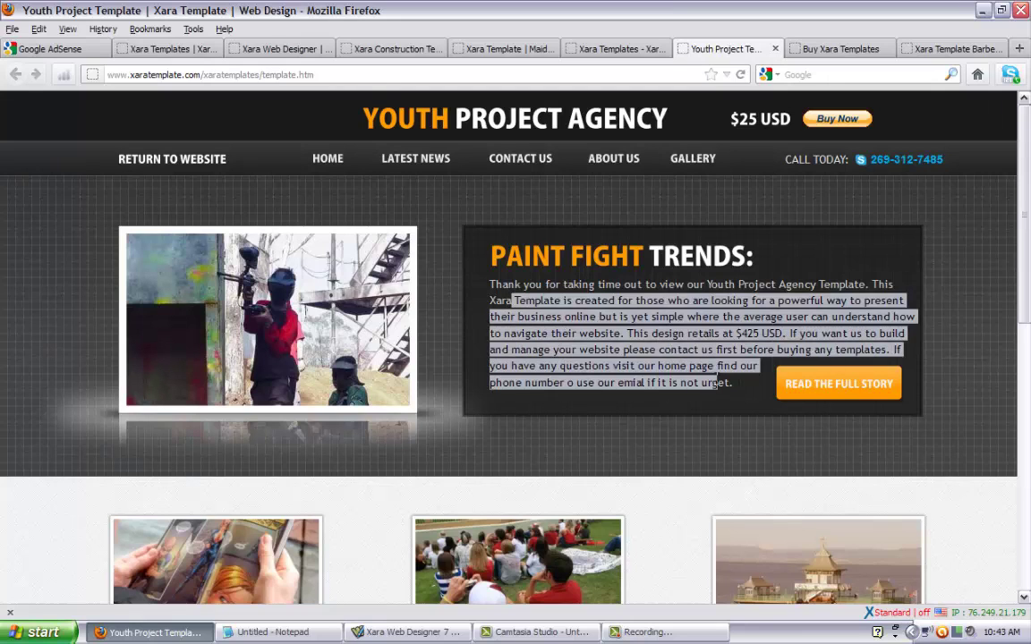
pyautogui.click(644, 342)
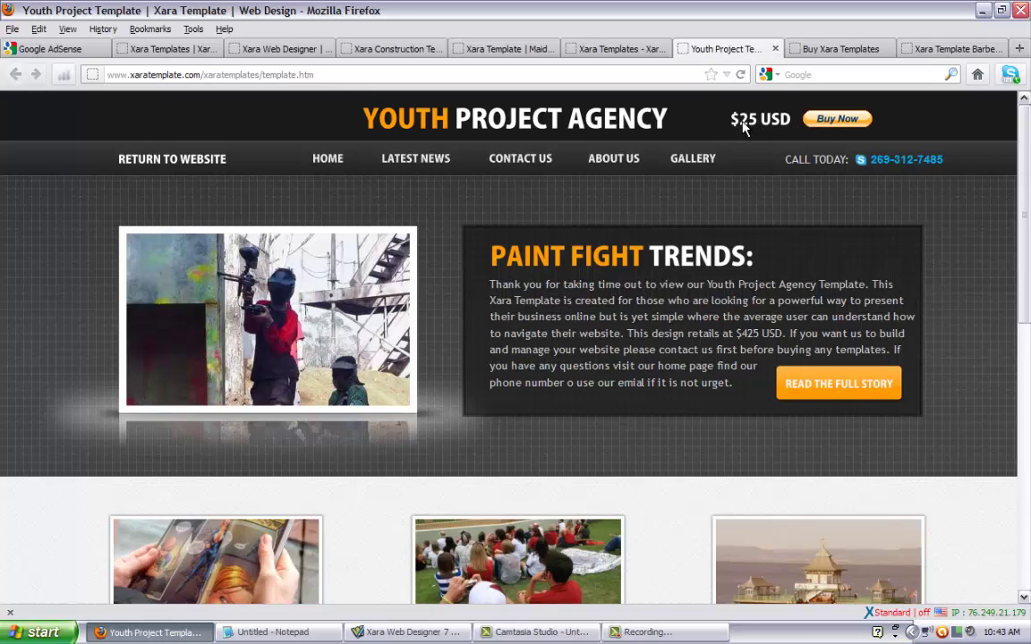
# Show the App Flex template, reveal its Products menu, and scroll to the footer and back
pyautogui.click(824, 50)
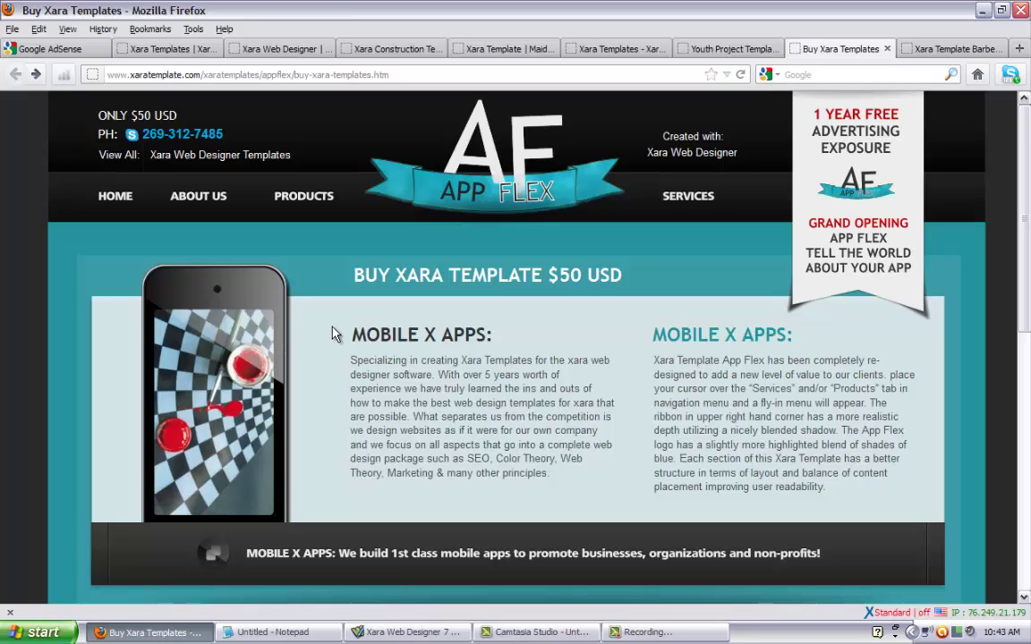
pyautogui.moveTo(307, 201)
pyautogui.scroll(-4, 659, 307)
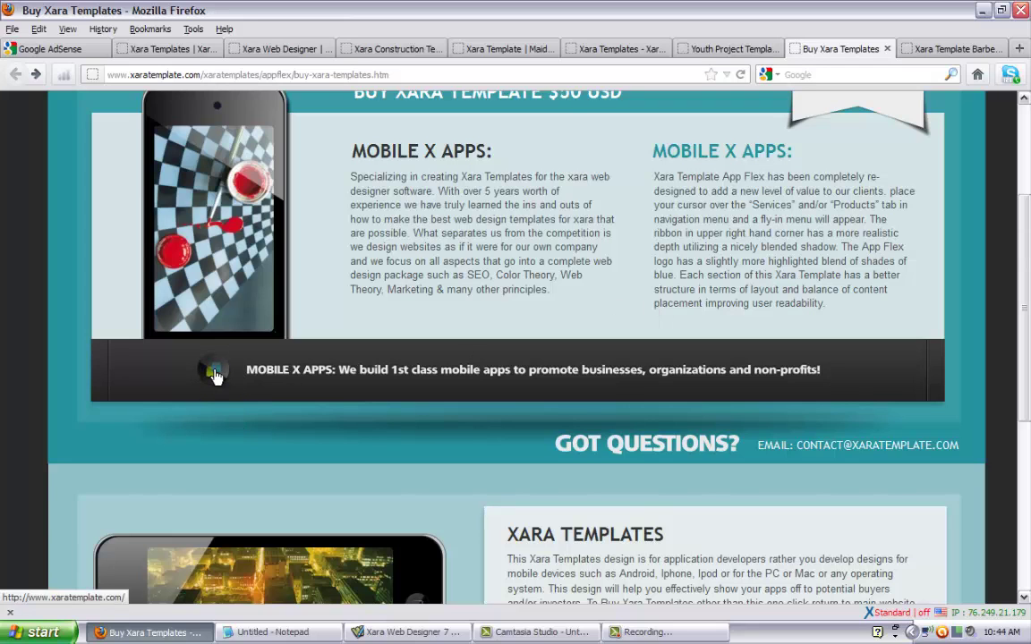
pyautogui.scroll(-7, 375, 411)
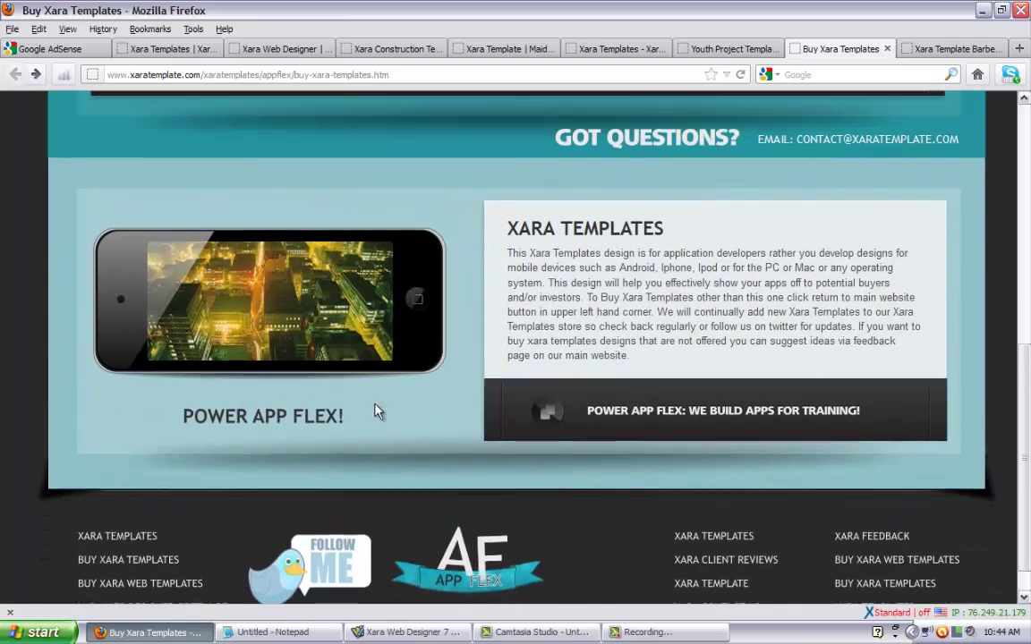
pyautogui.scroll(7, 375, 411)
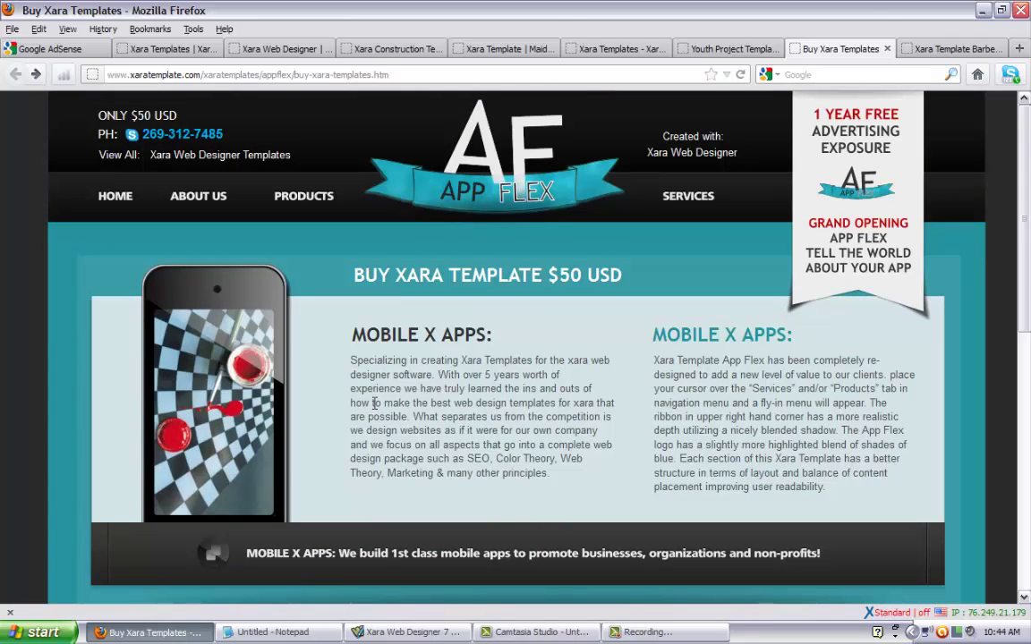
# Show the $55 Barber Shop Appliances template page and scroll down through it, then back up
pyautogui.click(916, 55)
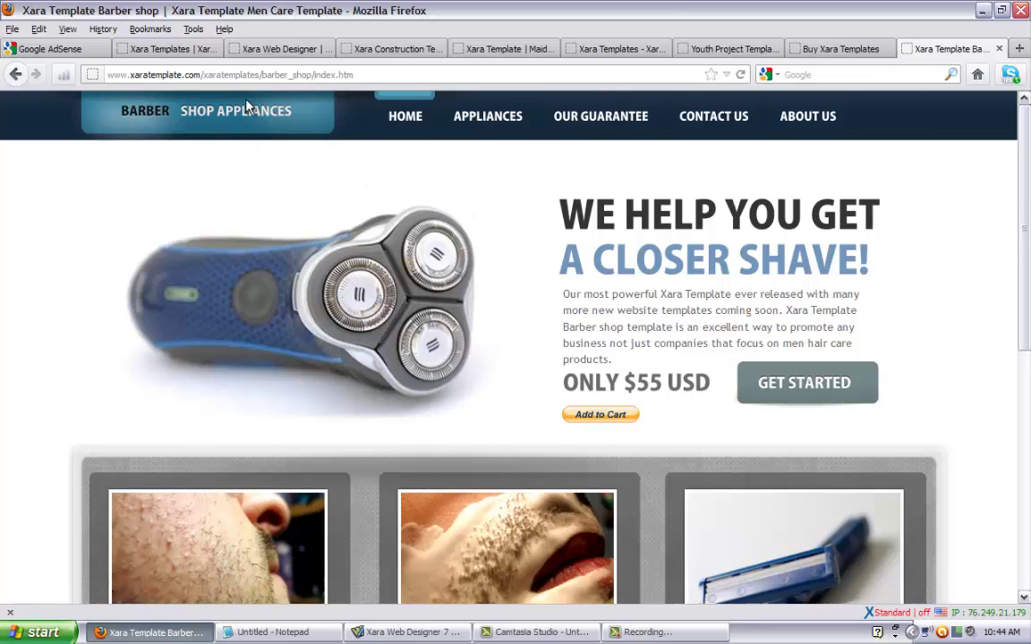
pyautogui.scroll(-3, 483, 202)
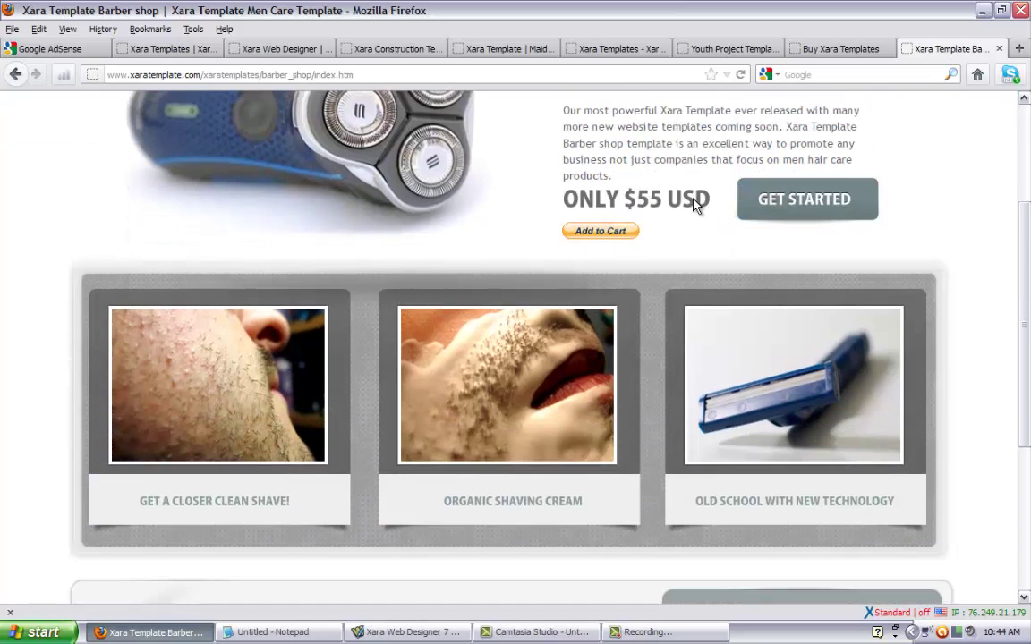
pyautogui.scroll(3, 725, 197)
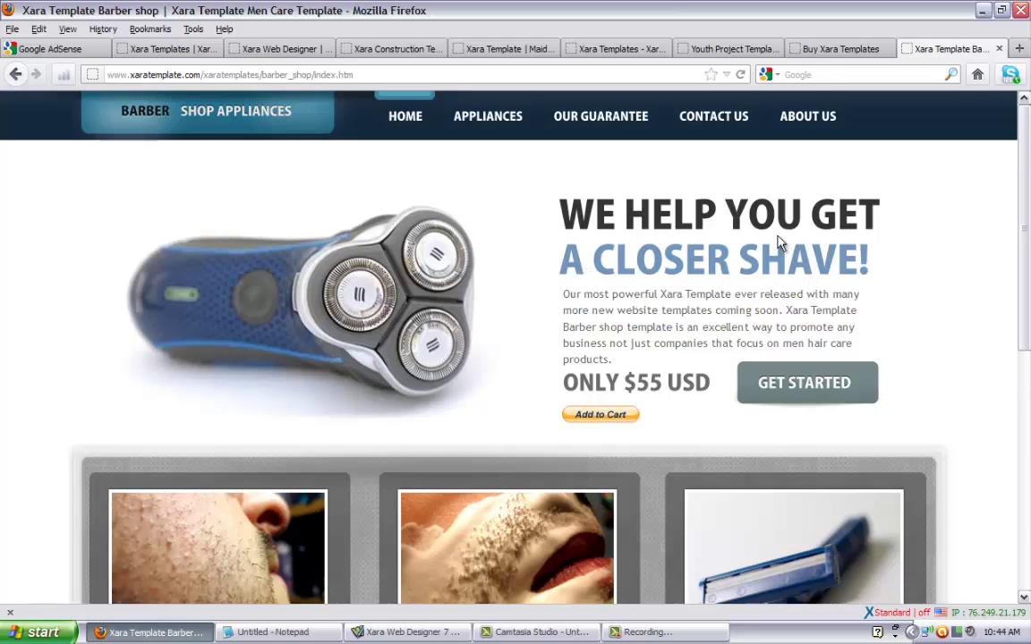
pyautogui.scroll(-5, 921, 350)
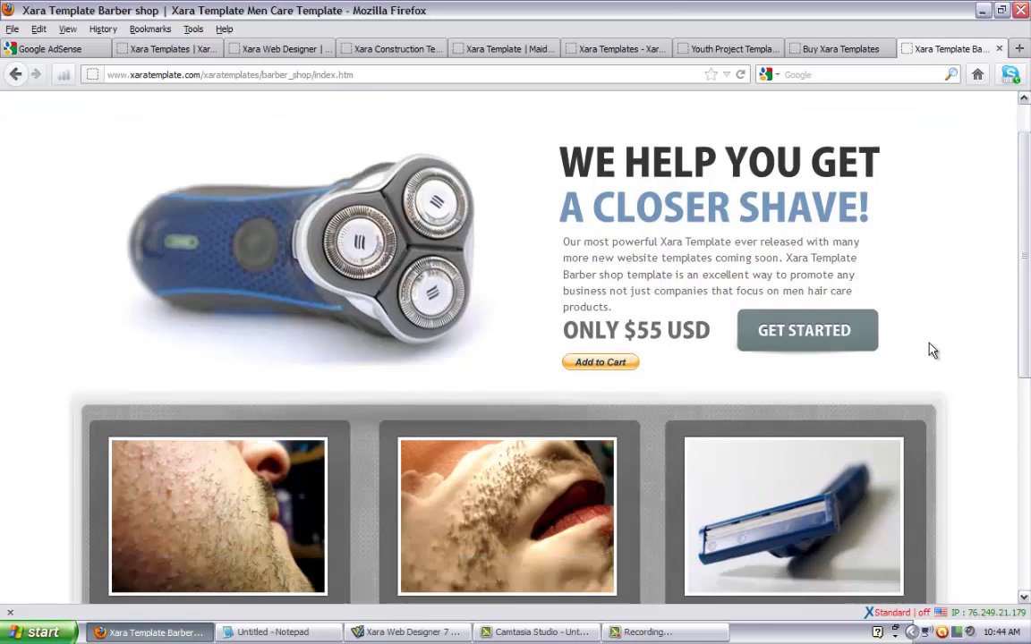
pyautogui.scroll(-2, 931, 351)
pyautogui.scroll(-2, 249, 476)
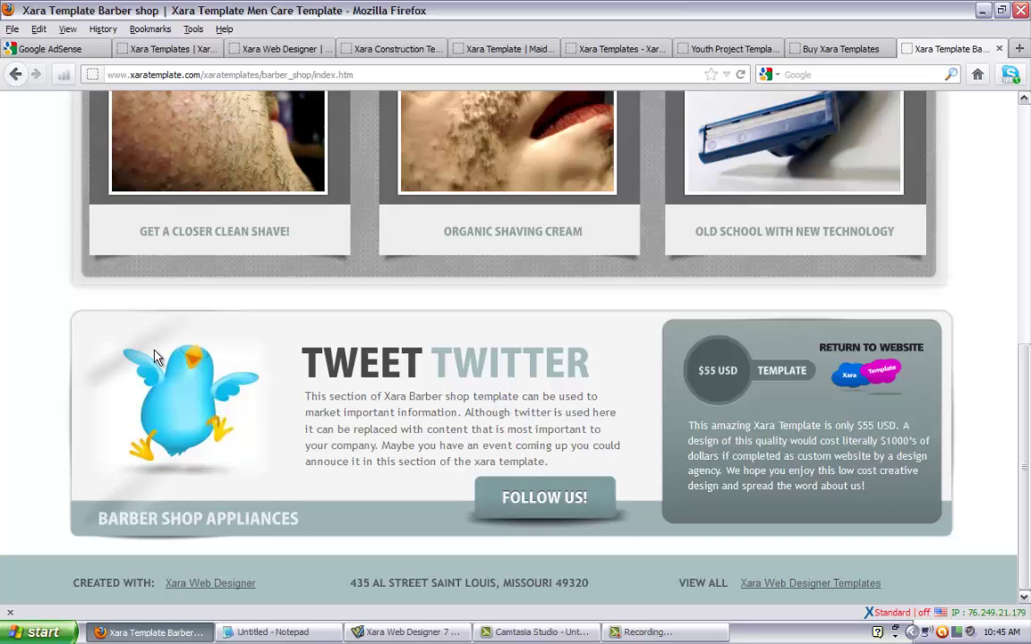
pyautogui.scroll(5, 153, 357)
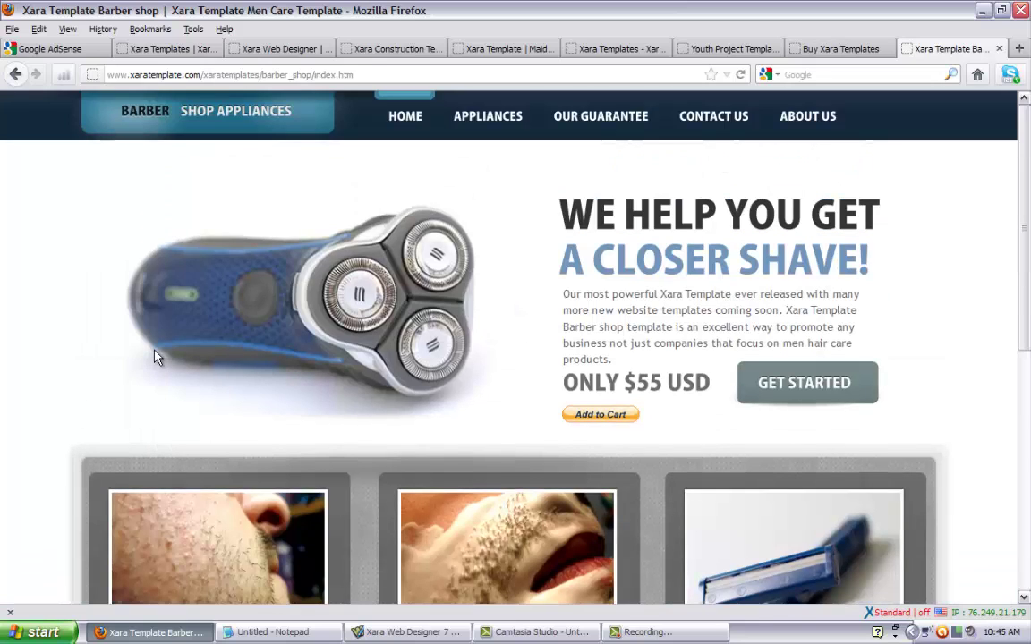